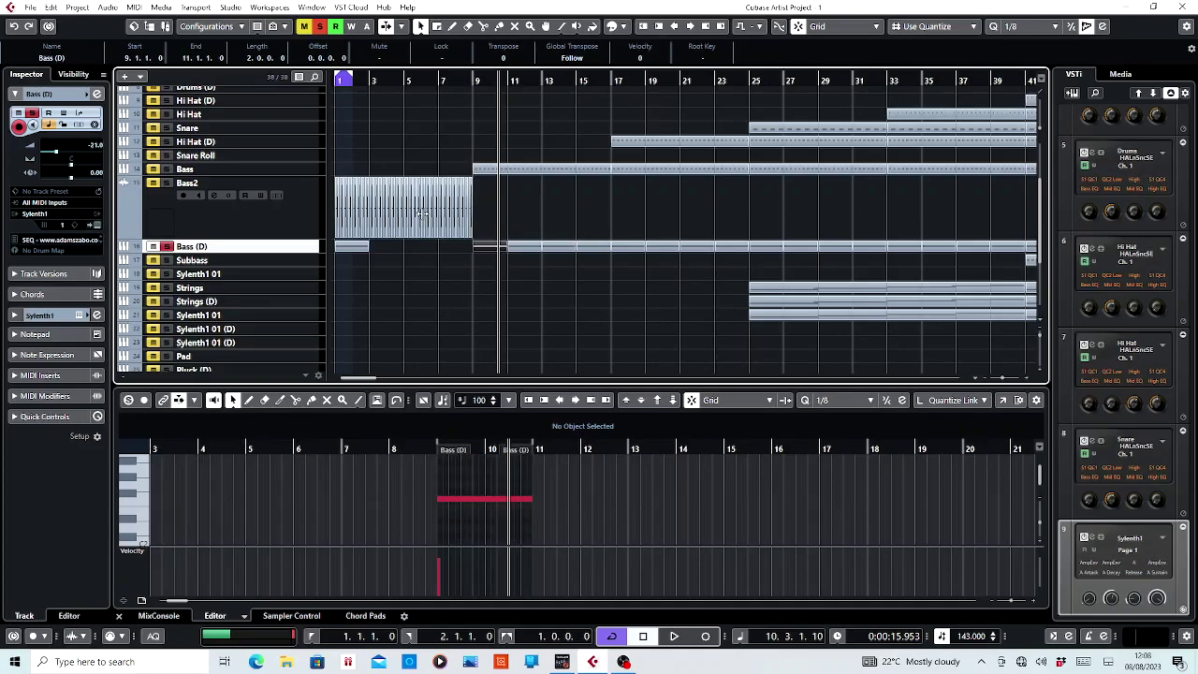
Open the Sylenth1 instrument of the Bass (D) track and turn off its arpeggiator and delay.
left_click_drag(347, 251, 351, 252)
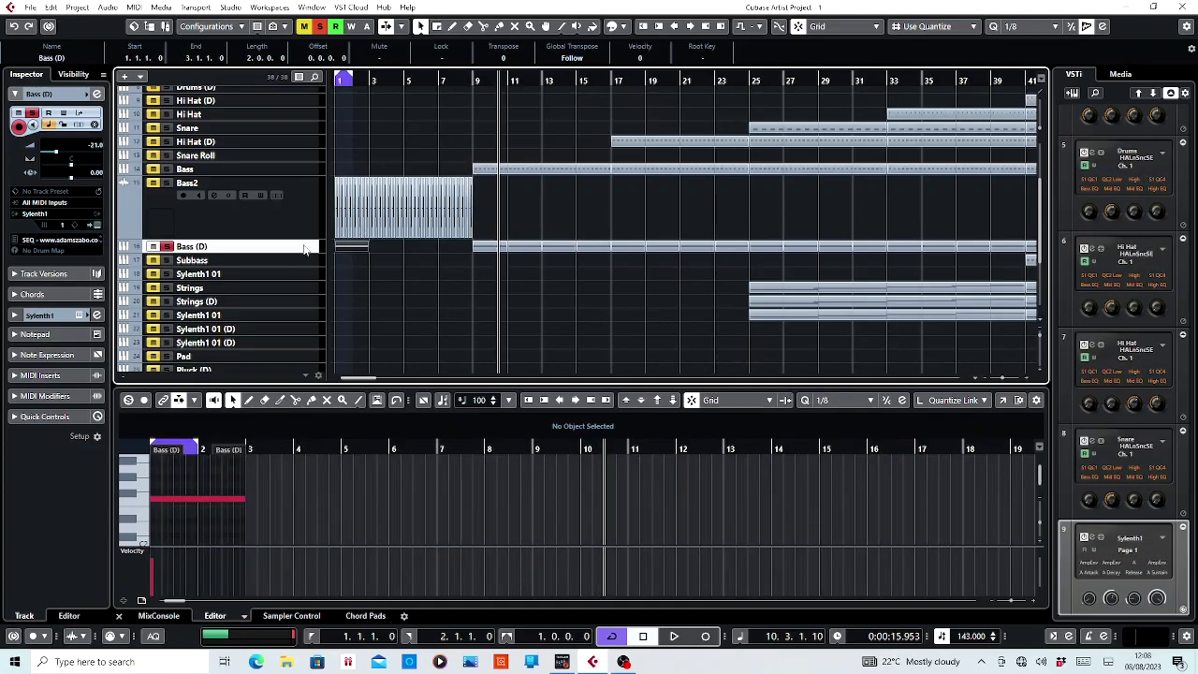
left_click(96, 227)
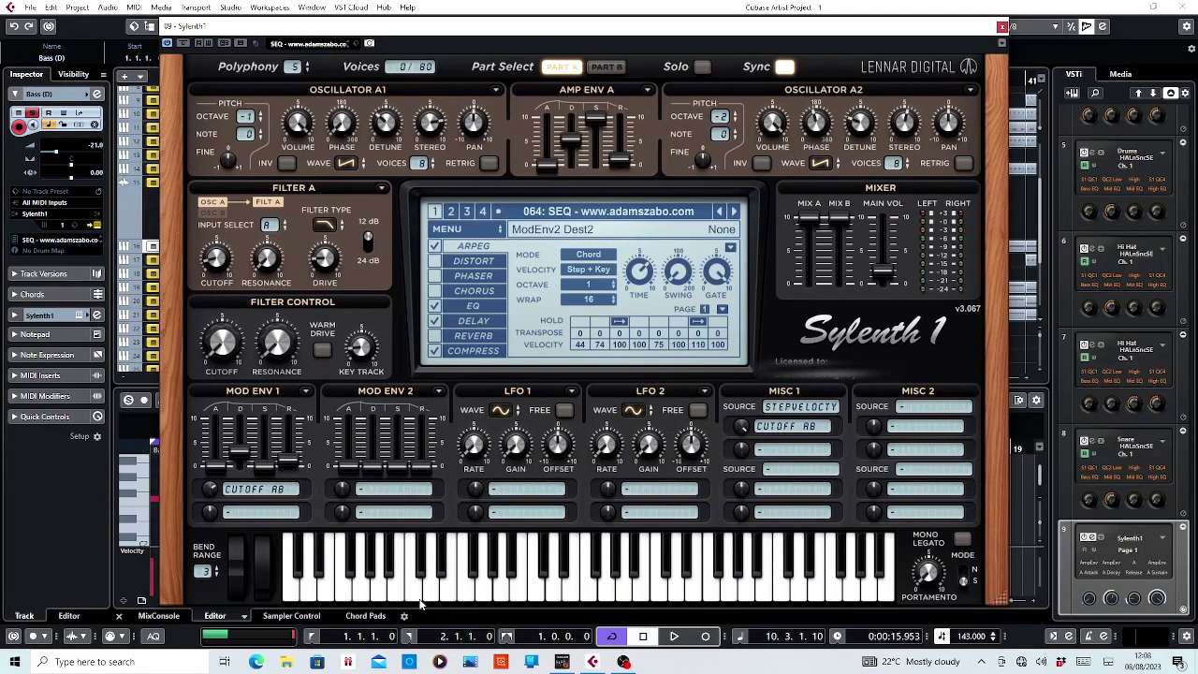
left_click(465, 588)
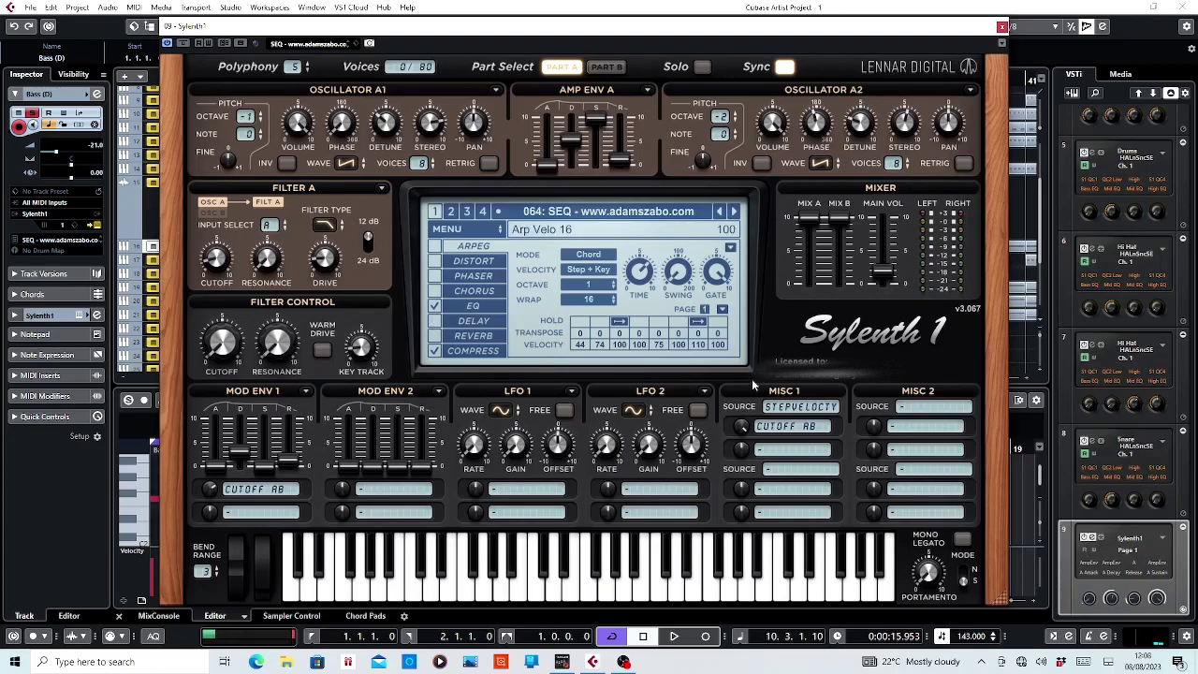
Set the Misc 2 modulation source to Velocity and its first destination to Cutoff A and B, and close the synth.
left_click(923, 412)
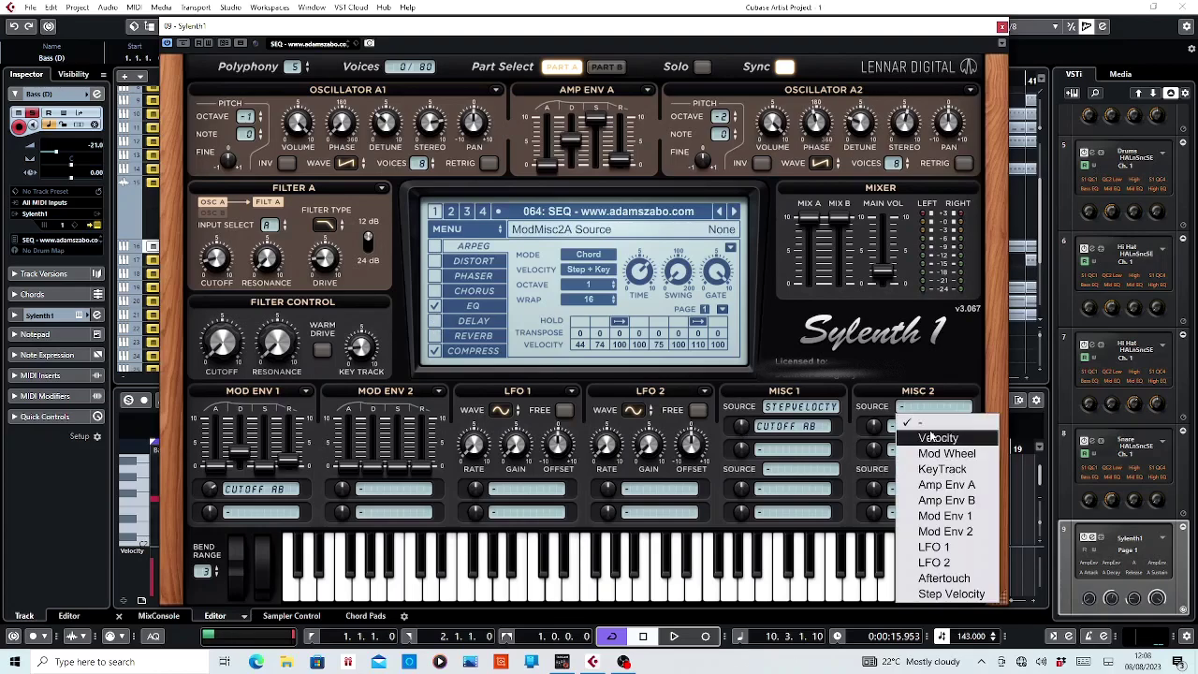
left_click(929, 438)
left_click(925, 426)
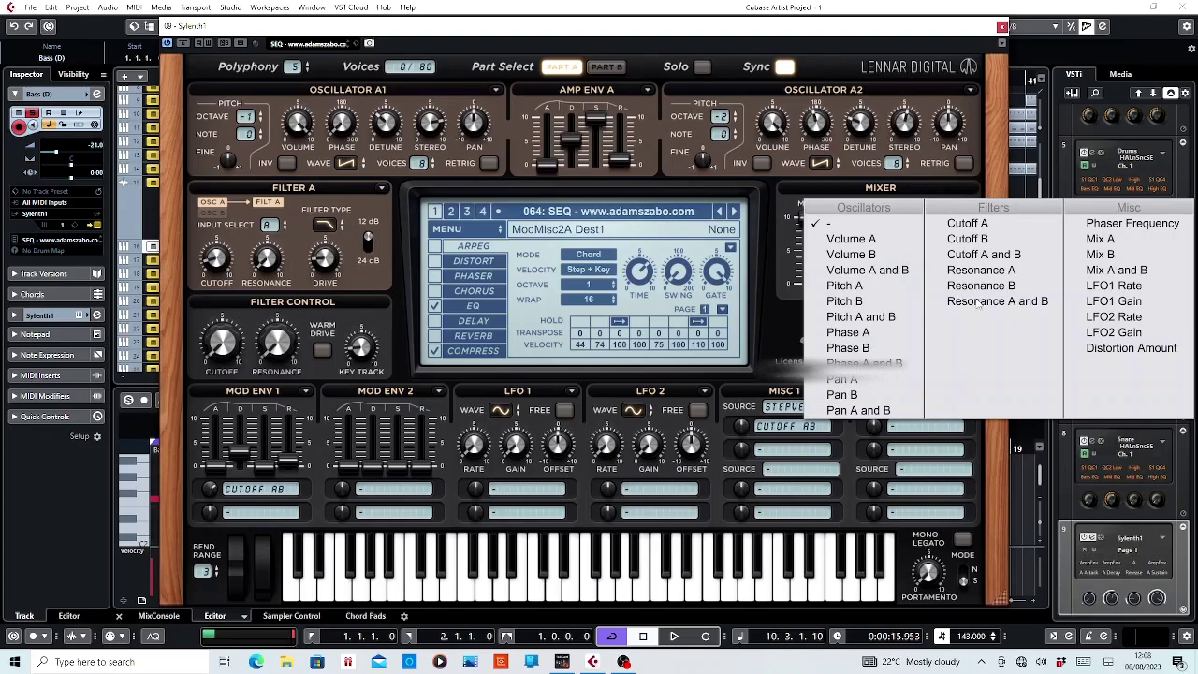
left_click(973, 255)
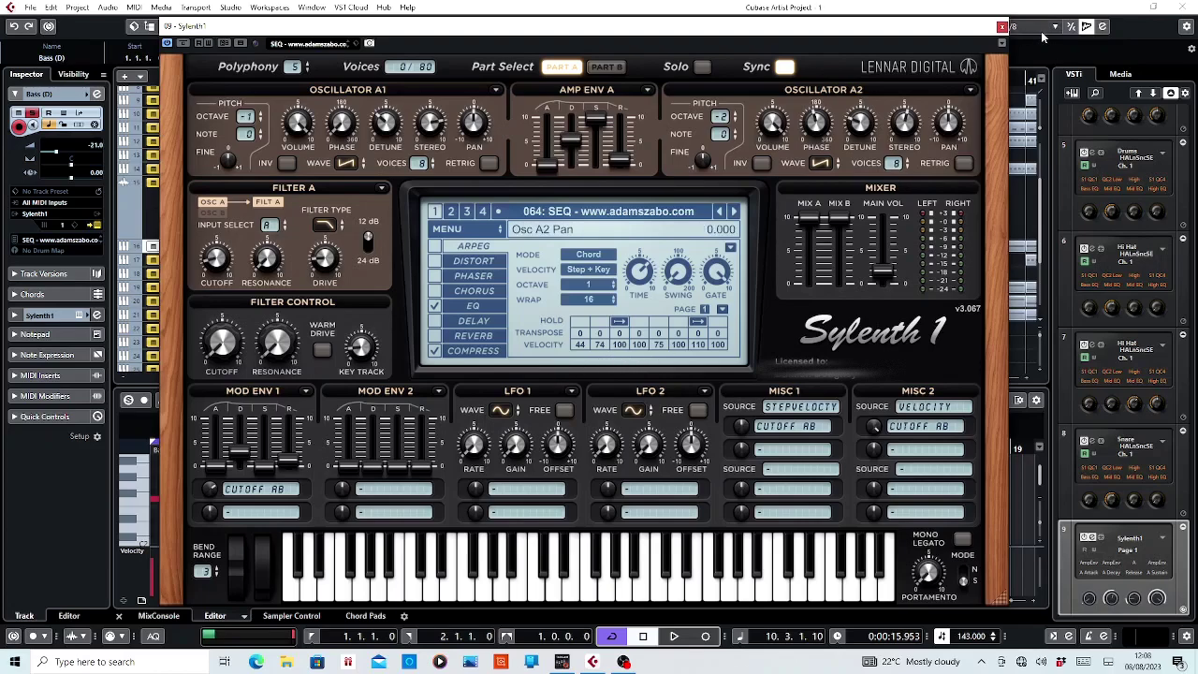
left_click(1001, 27)
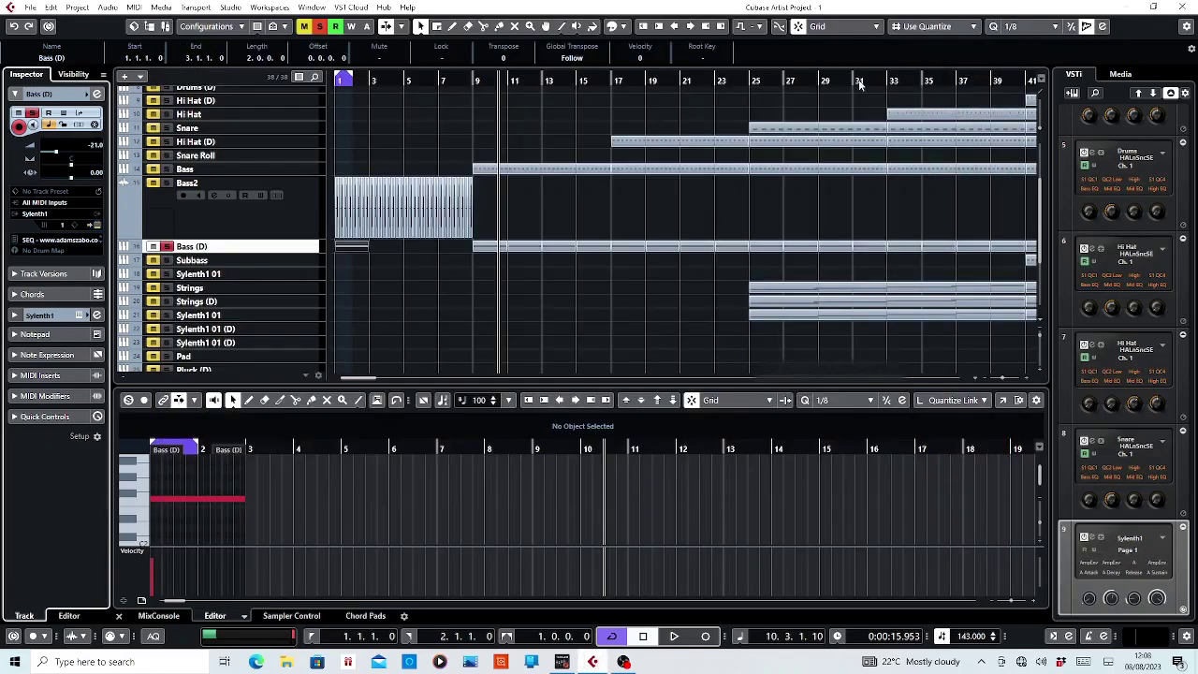
In a full-size Key Editor for the first Bass (D) clip, set the quantize value to 1/16 and delete the long F2 note.
double_click(349, 247)
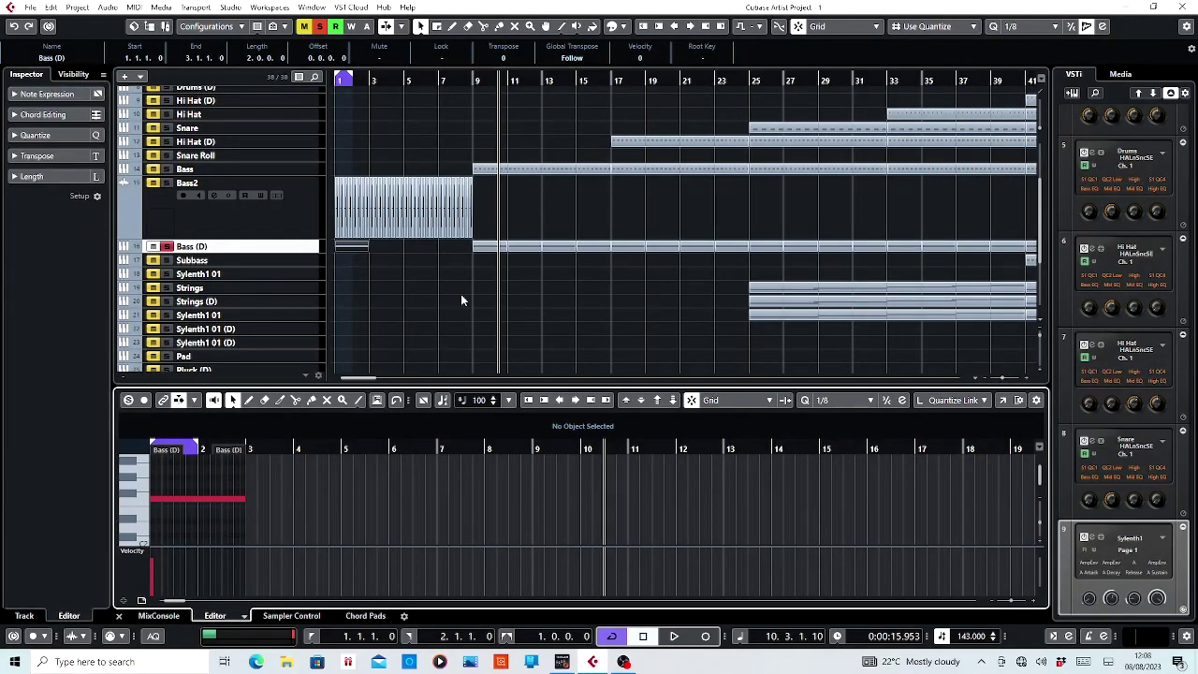
left_click(1002, 401)
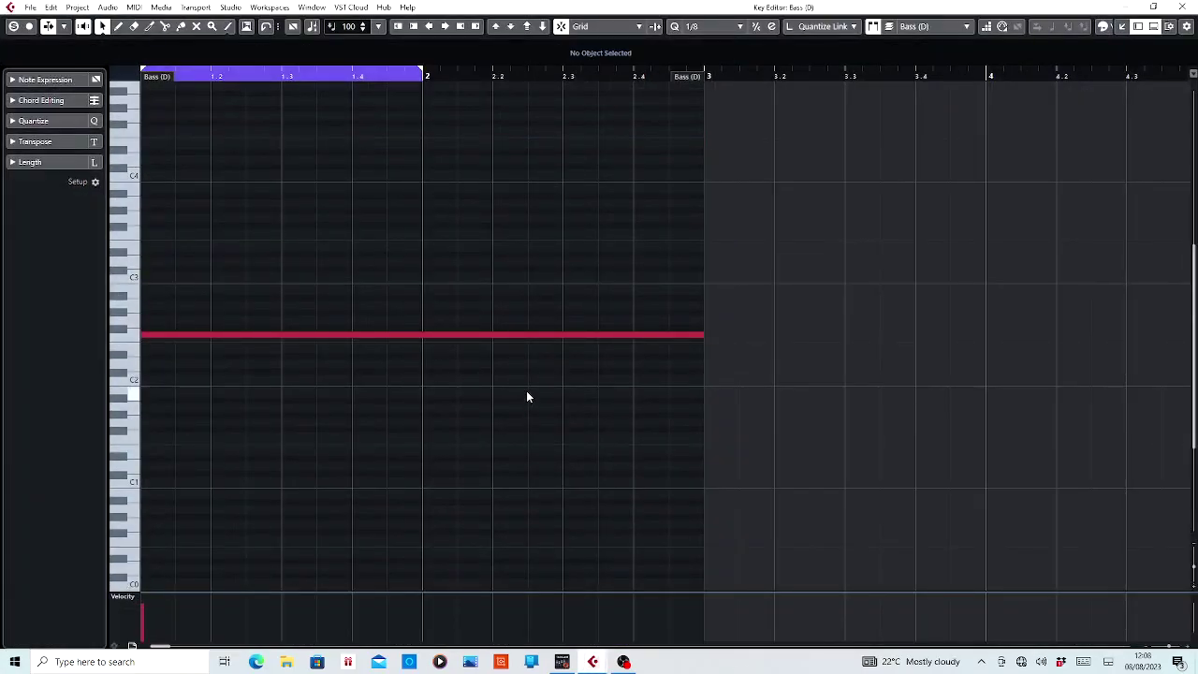
left_click_drag(526, 393, 388, 224)
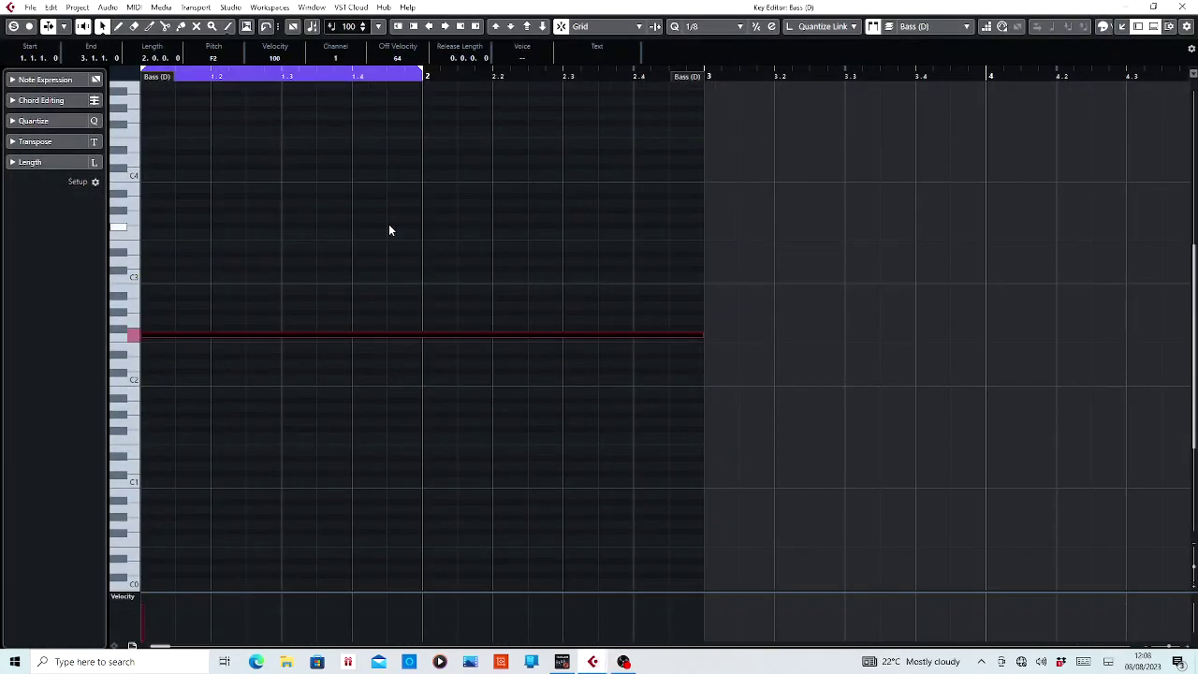
left_click(694, 28)
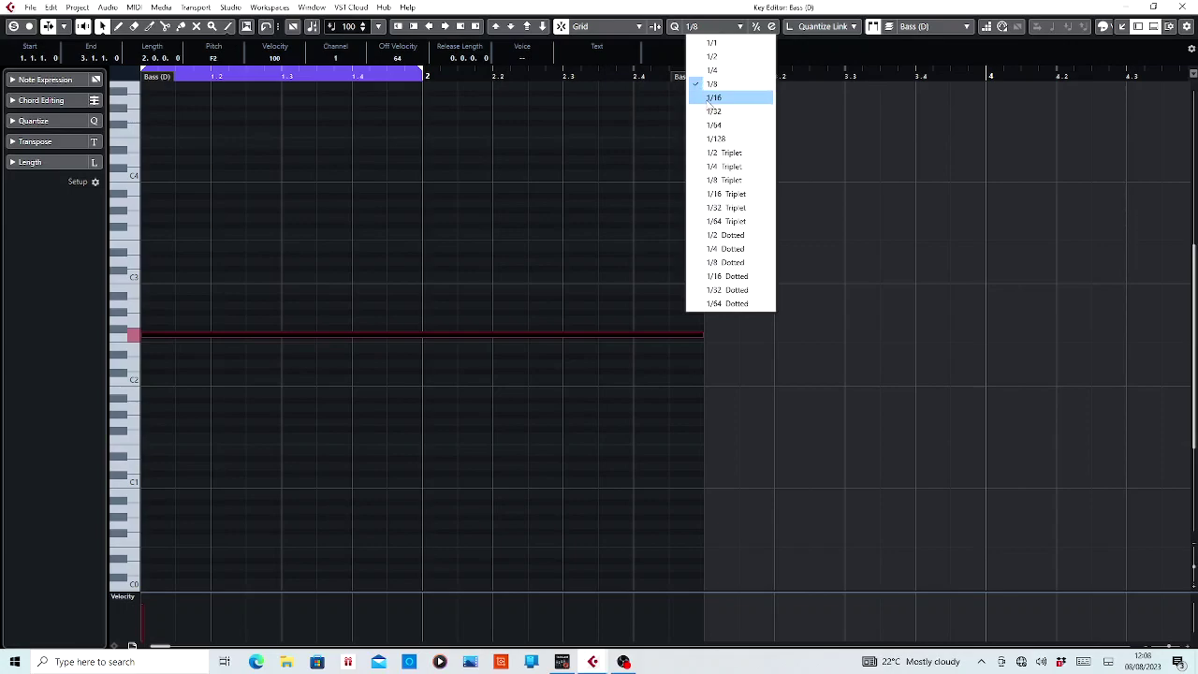
left_click(713, 97)
key("Delete")
Draw sixteenth-length F2 notes at 1.1.2, 1.1.3 and 1.1.4 in the empty clip.
left_click_drag(271, 79, 82, 292)
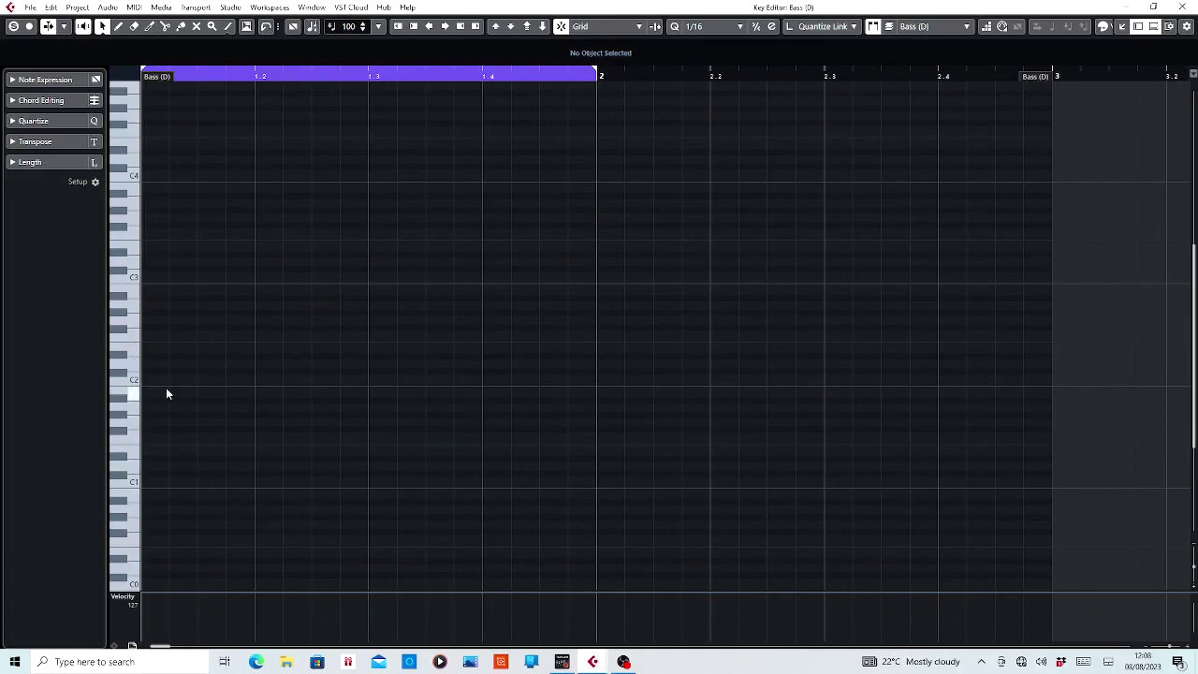
left_click(212, 337, "alt")
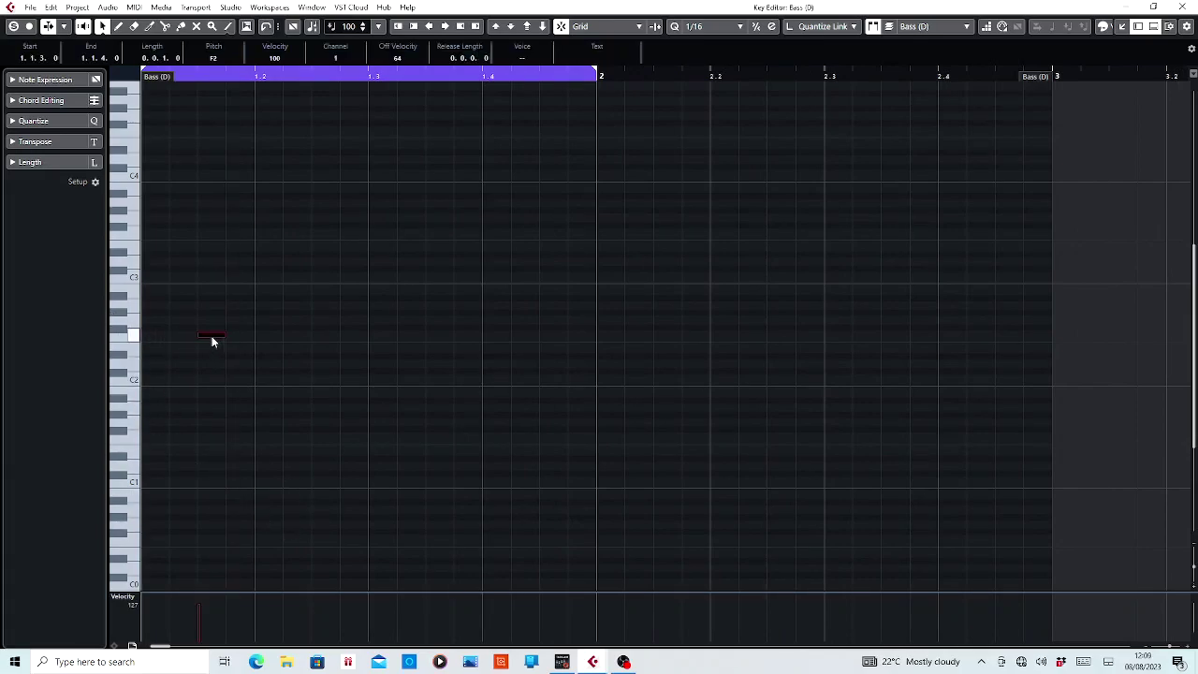
left_click(183, 338)
left_click(183, 338, "alt")
left_click(241, 335, "alt")
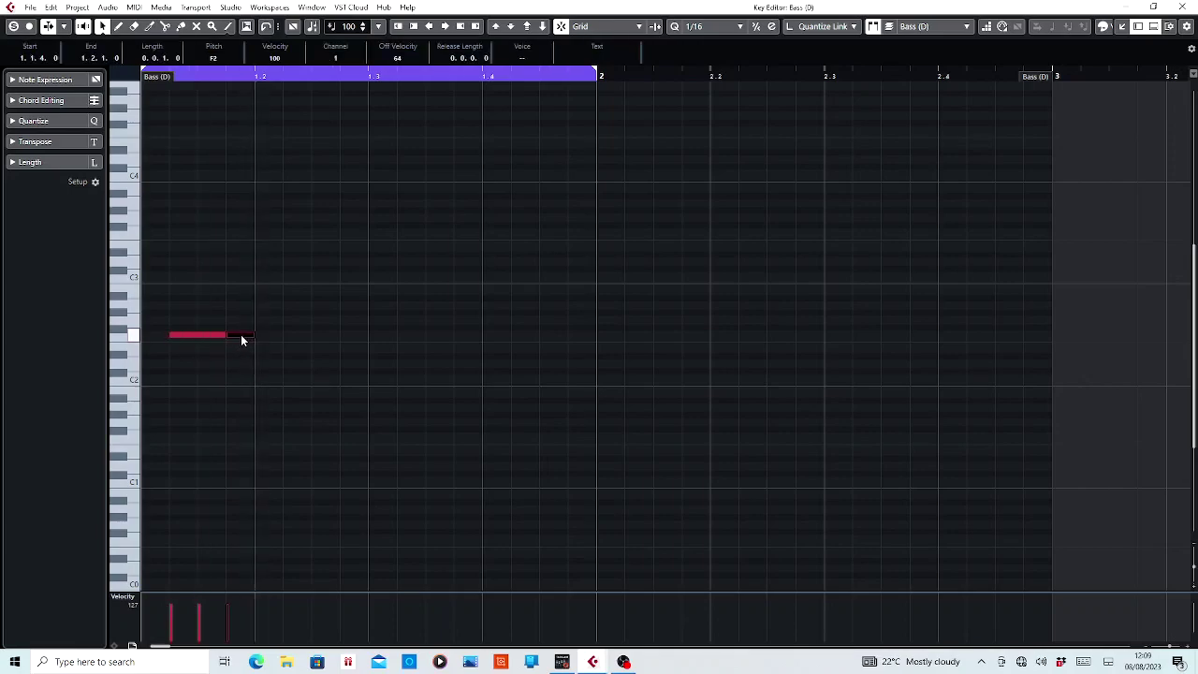
Add a sixteenth-length F2 note at 1.2.3 and set its velocity to 115.
left_click(326, 333)
left_click(326, 333, "alt")
left_click(274, 59)
type("1")
type("18")
key("Return")
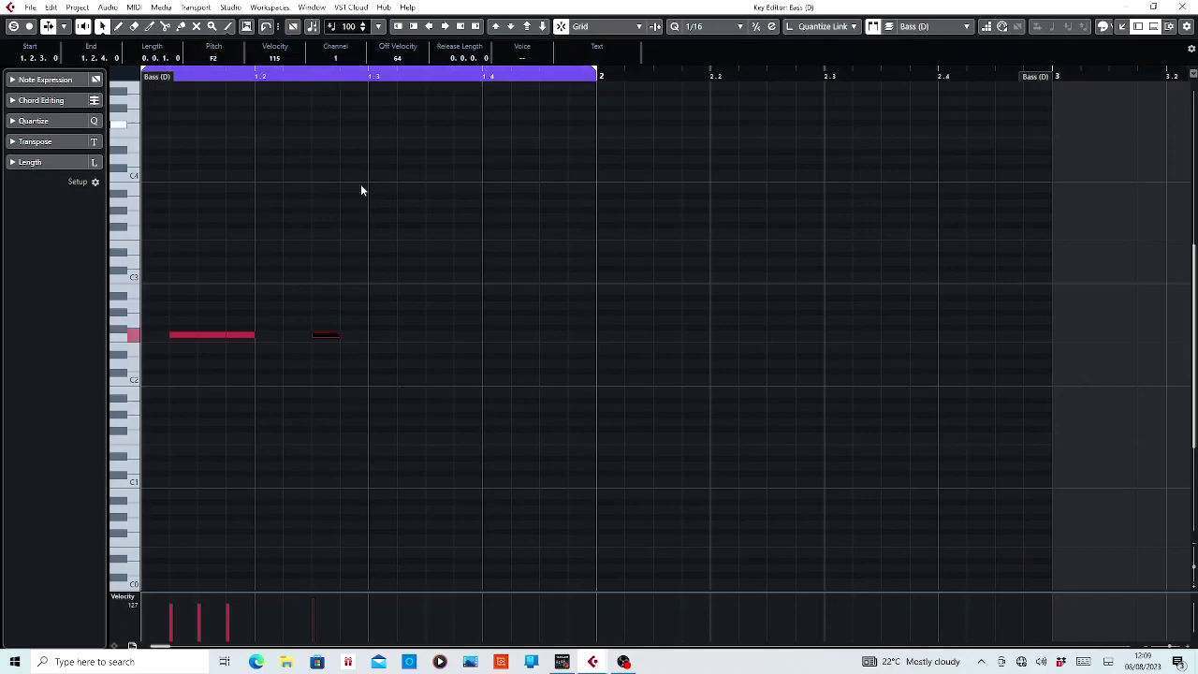
Add sixteenth-length F2 notes at 1.2.4, 1.3.3, 1.3.4 and 1.4.2.
left_click(351, 335)
left_click(352, 337)
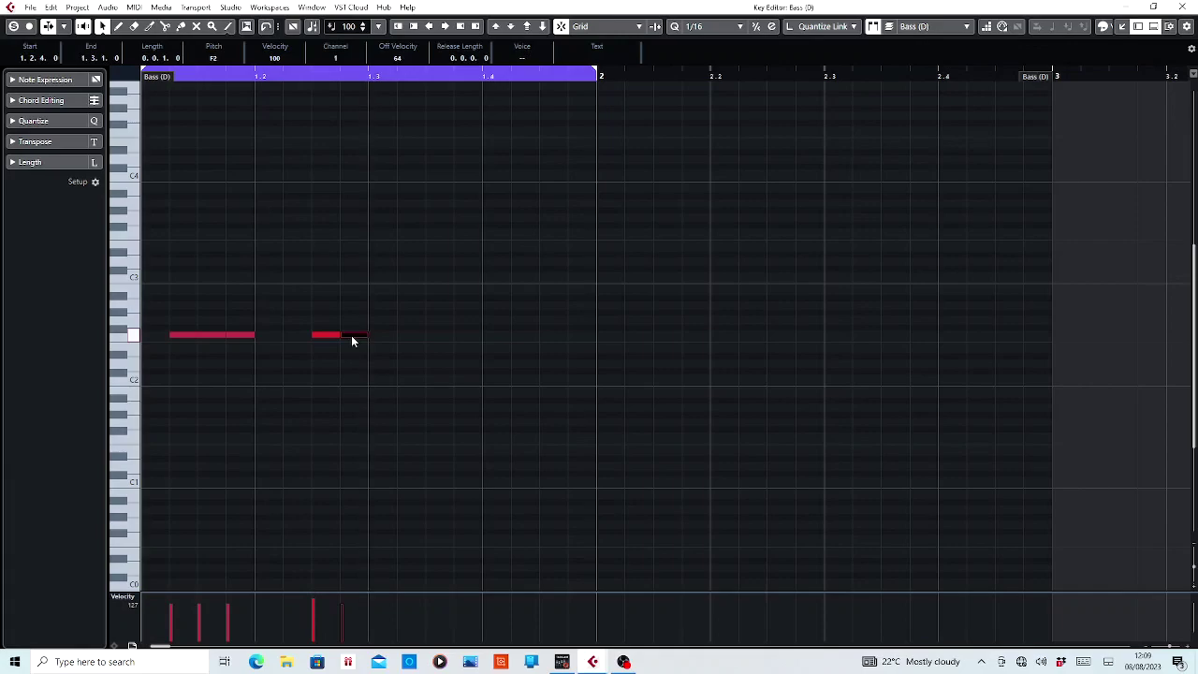
left_click(439, 335)
left_click(468, 334)
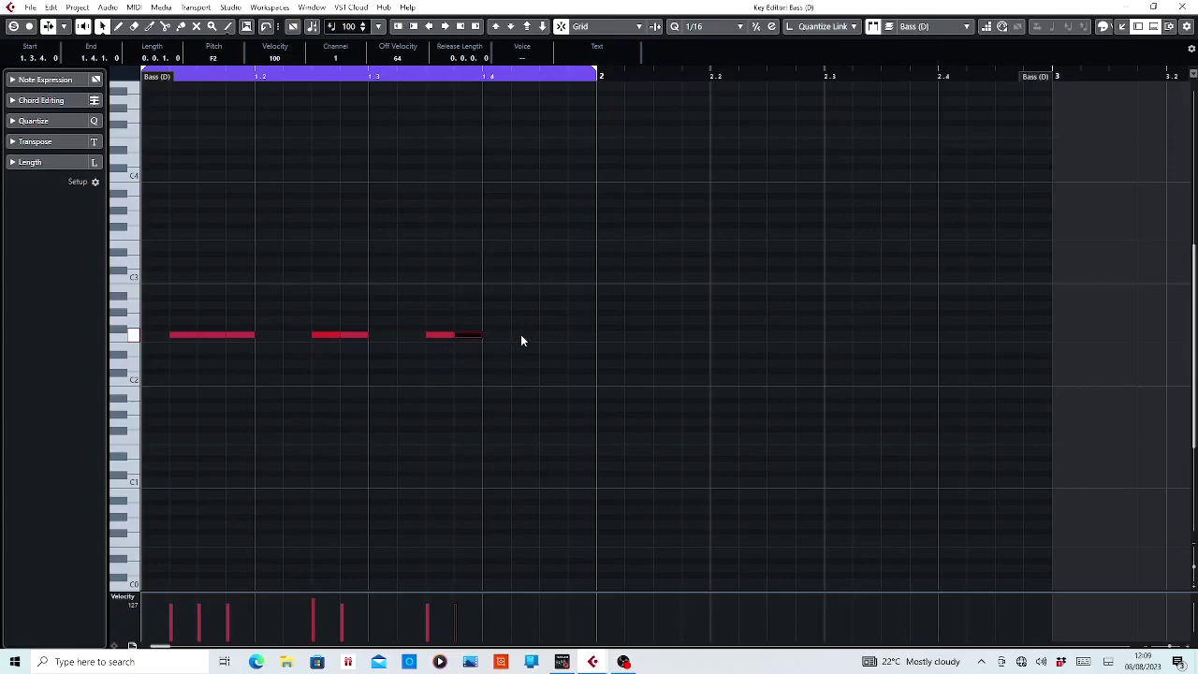
left_click(522, 335)
Add an F2 sixteenth at 1.4.3 with velocity 110 and another at 1.4.4.
left_click(551, 335)
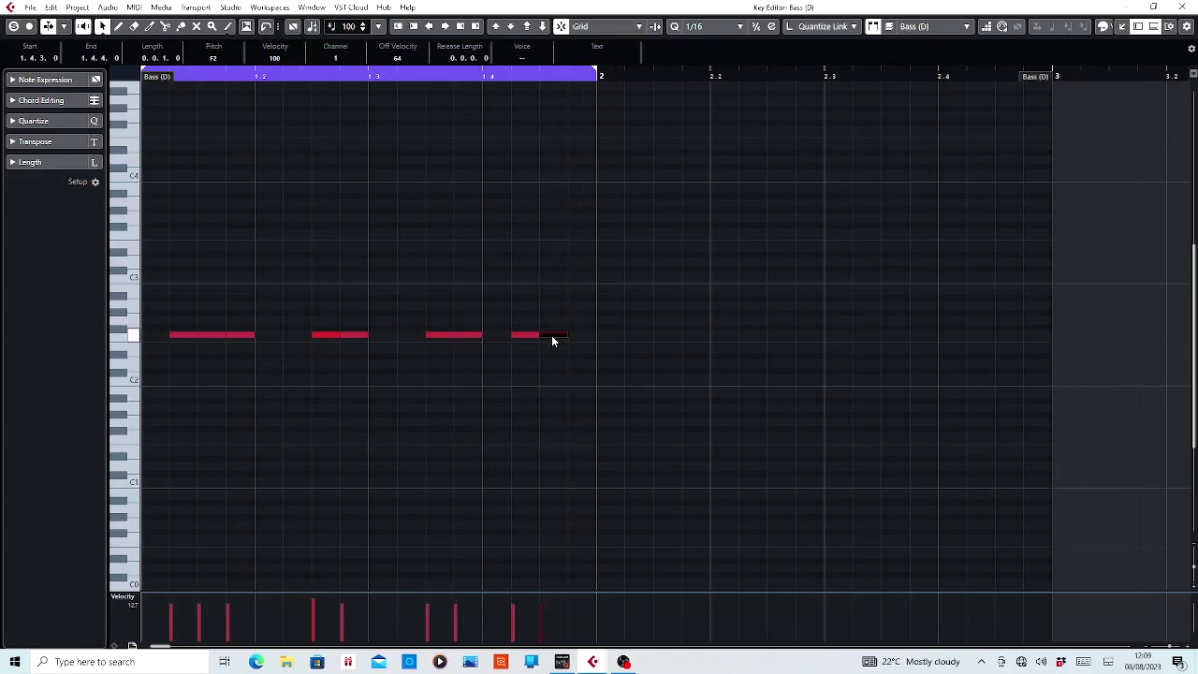
left_click(279, 59)
type("1")
key("Return")
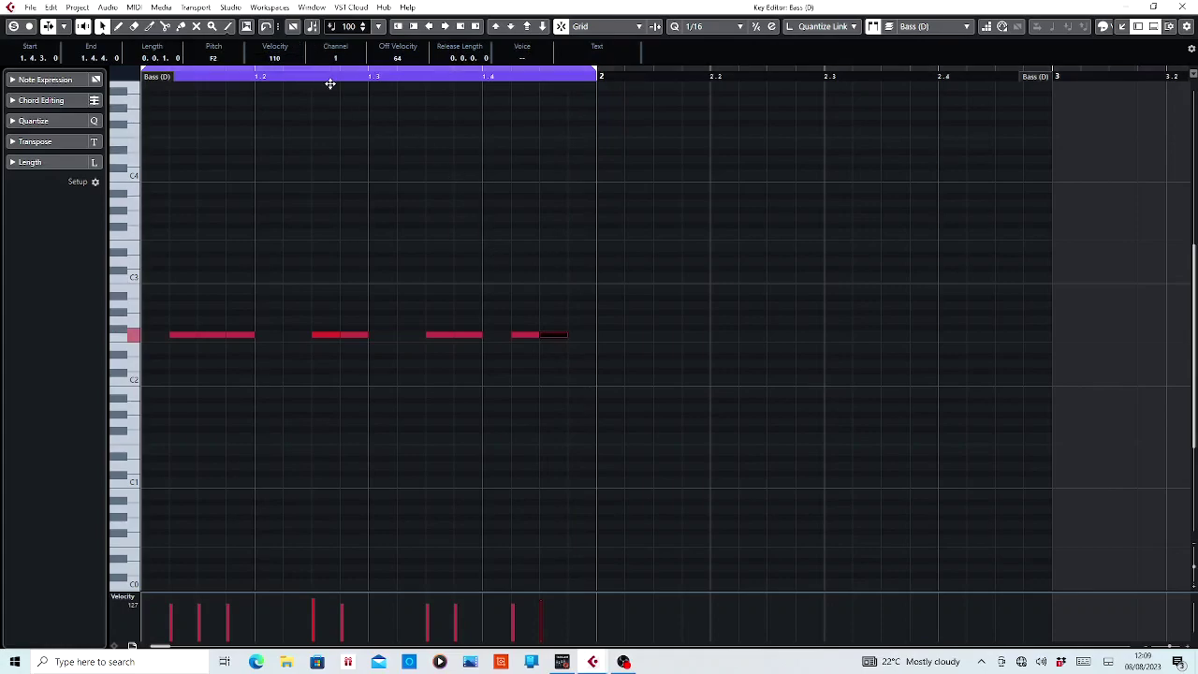
left_click(590, 335)
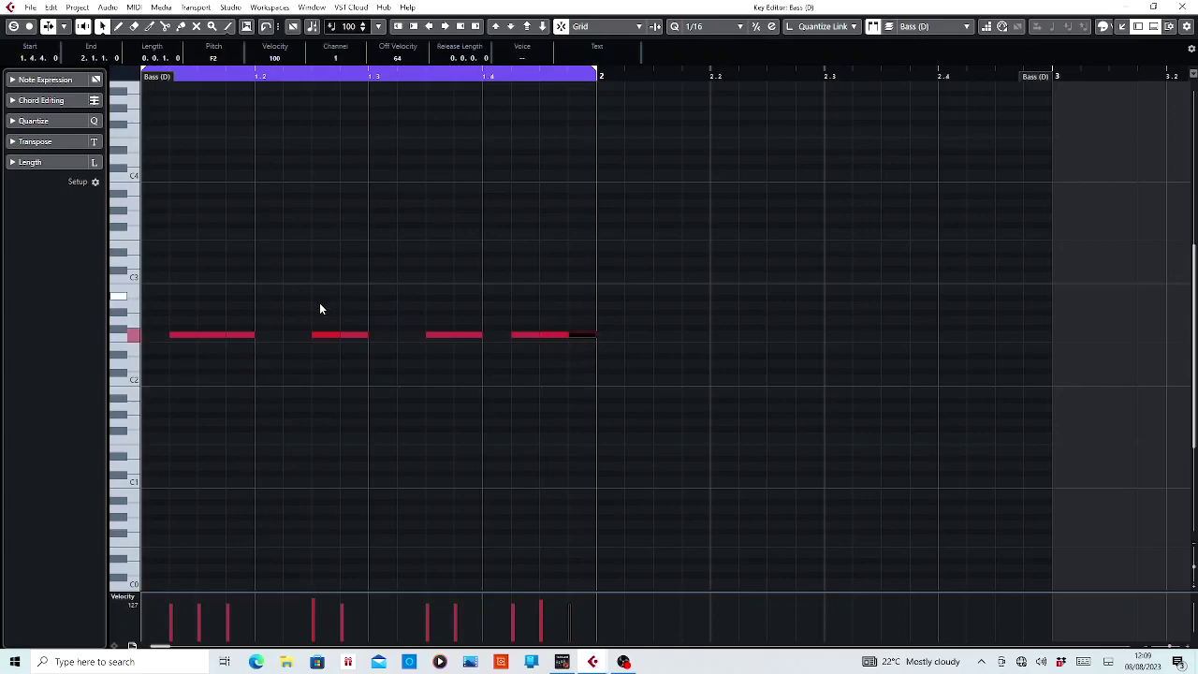
Add an F2 sixteenth at 1.1.1 and set its velocity to 30.
left_click(153, 335)
left_click(277, 59)
key("Return")
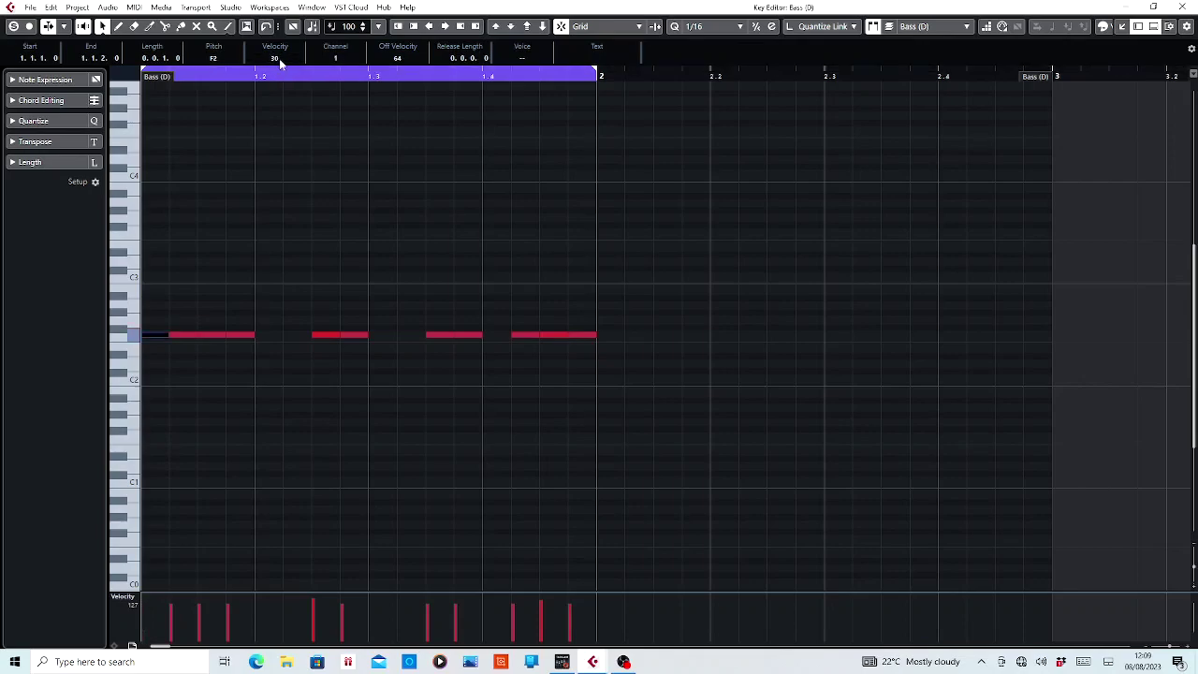
Add F2 sixteenths at 1.2.1 with velocity 60 and at 1.2.2 with velocity 90.
double_click(271, 335)
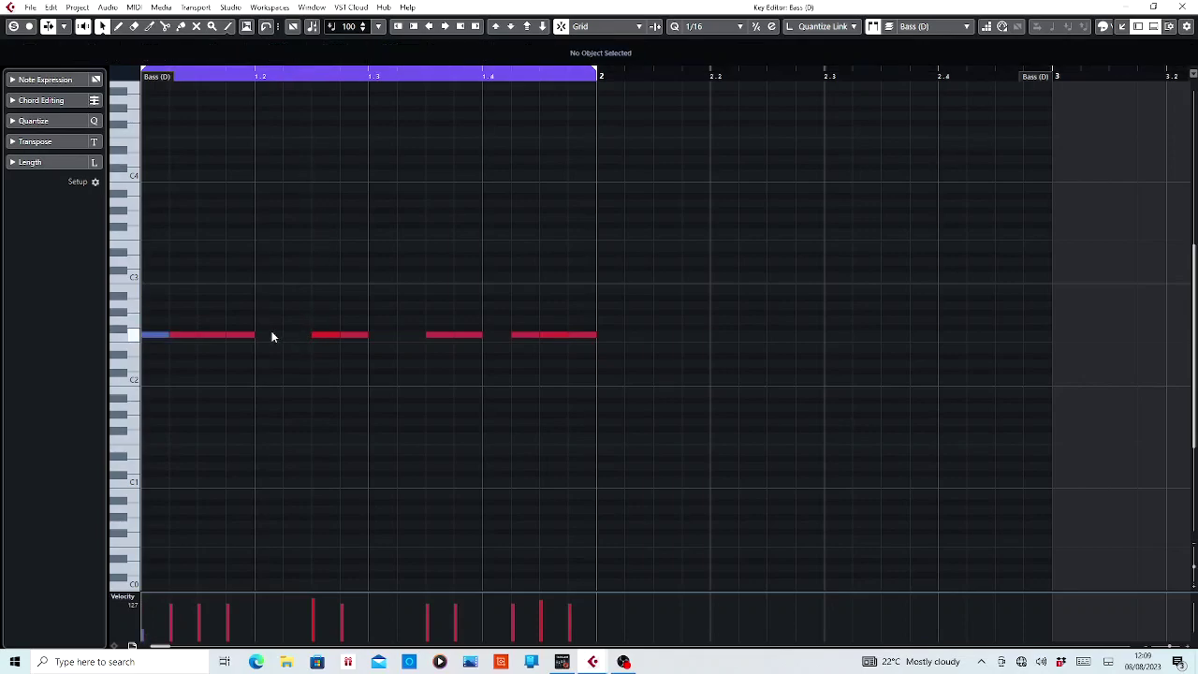
left_click(281, 59)
type("60")
key("Return")
left_click(289, 335)
left_click(276, 59)
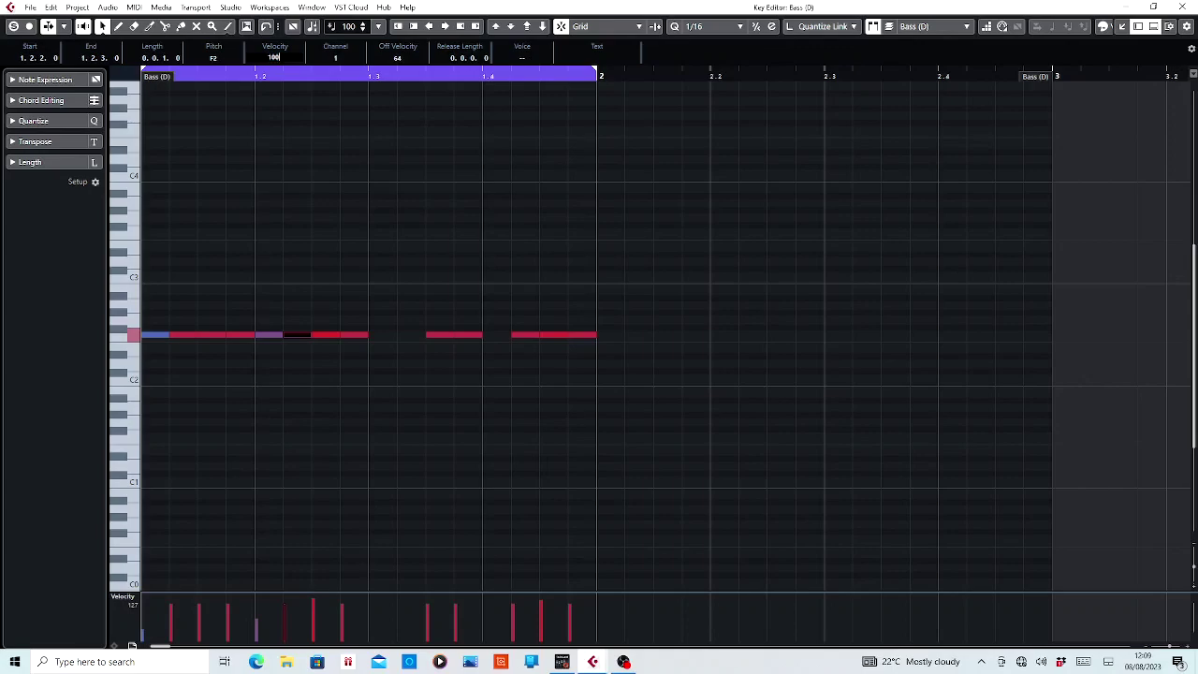
type("90")
key("Return")
Add F2 sixteenths at 1.3.1 with velocity 45 and at 1.3.2 with velocity 75.
left_click(389, 335)
left_click(275, 59)
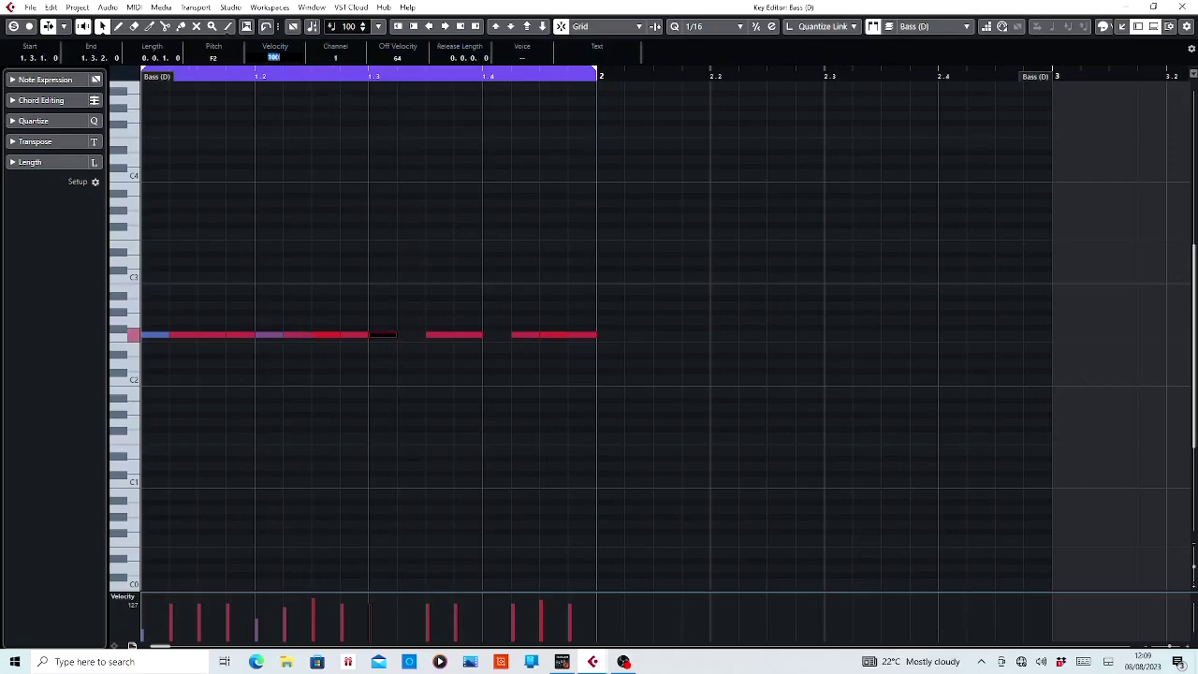
key("Return")
double_click(407, 333)
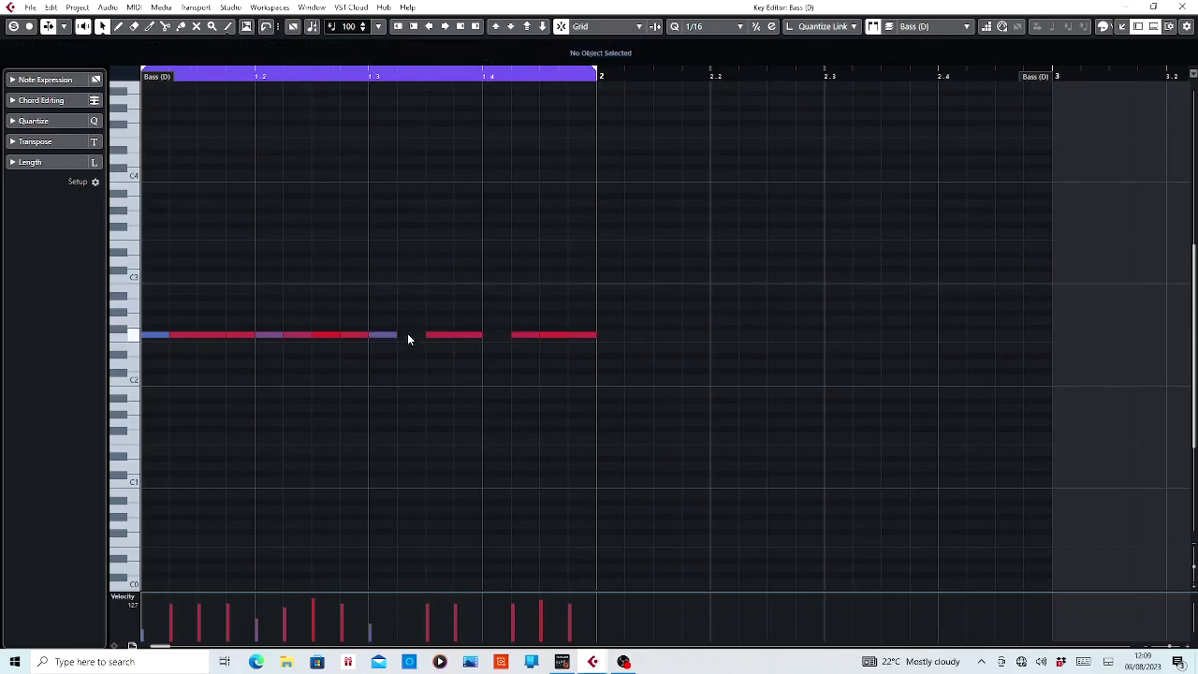
left_click(275, 59)
type("45")
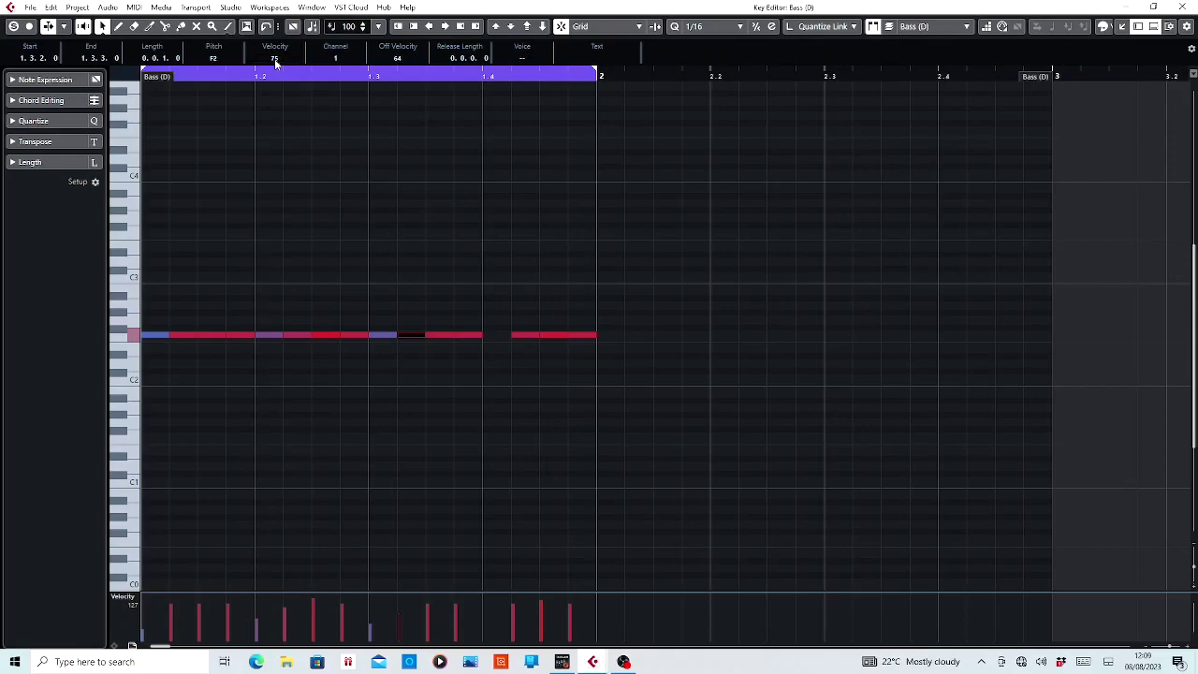
Fill the last gap with an F2 sixteenth at 1.4.1 and set its velocity to 75.
left_click(495, 336, "alt")
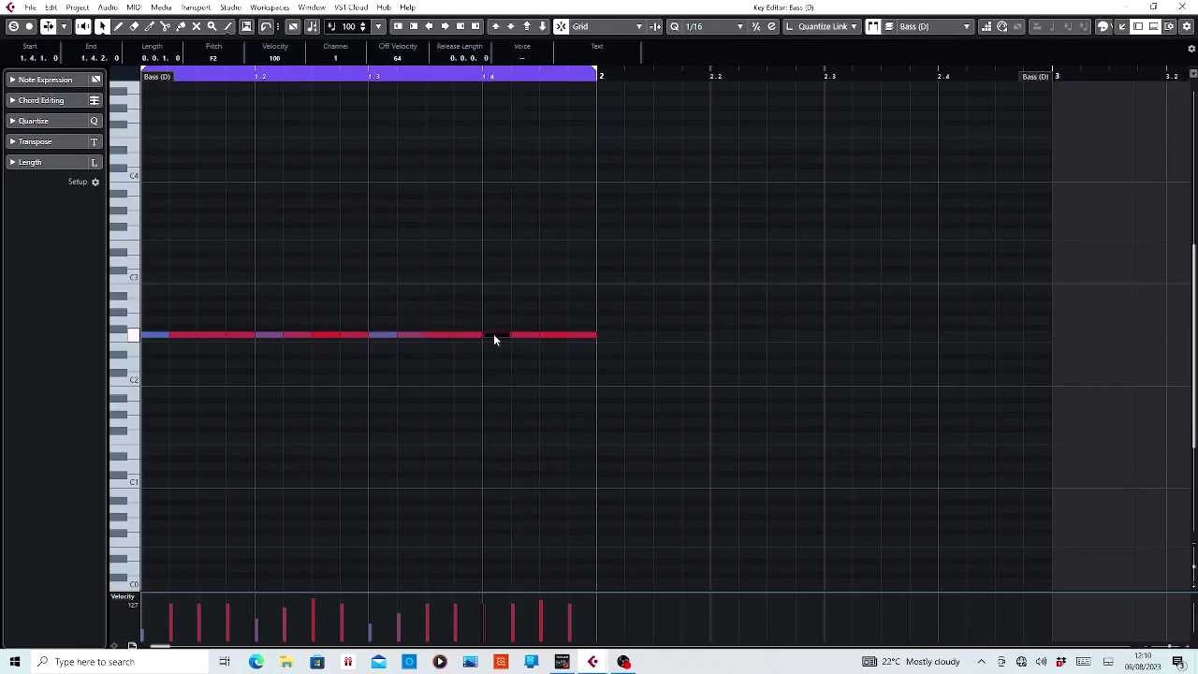
left_click(273, 58)
type("75")
key("Return")
Duplicate all notes of bar 1 into bar 2 and close the Key Editor.
key("ctrl+a")
key("ctrl+d")
left_click(457, 293)
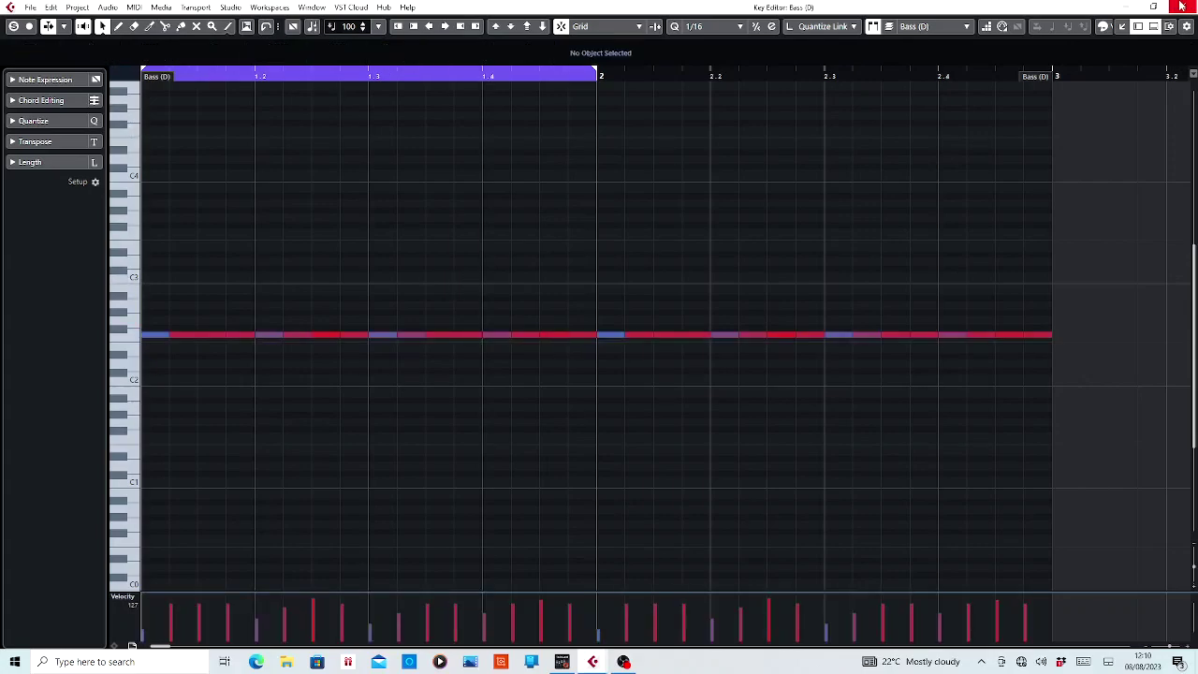
left_click(1179, 7)
Duplicate the two-bar Bass (D) clip three times to fill bars 1 to 8.
left_click(350, 250)
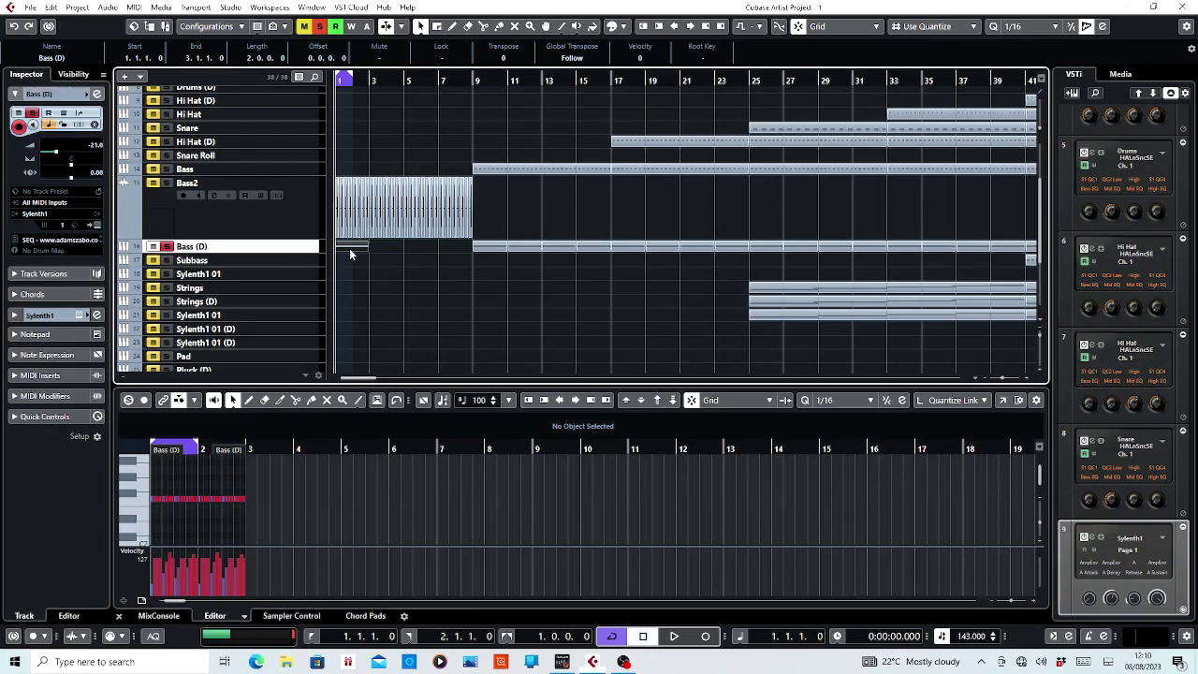
key("ctrl+d")
key("ctrl+d")
key("ctrl+d")
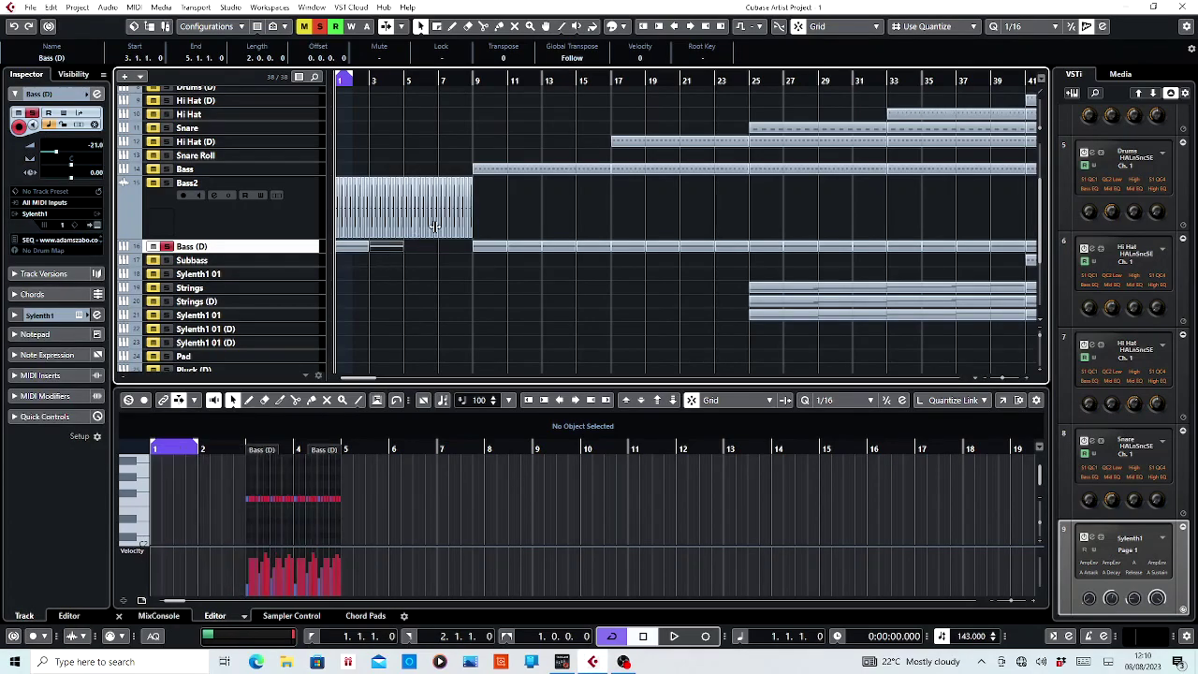
Select all clips from bar 9 onward on every track and move them about eight and a half bars further along the timeline.
left_click_drag(473, 82, 463, 49)
scroll(552, 135, "down", 3)
left_click_drag(817, 367, 444, 223)
left_click_drag(451, 136, 523, 140)
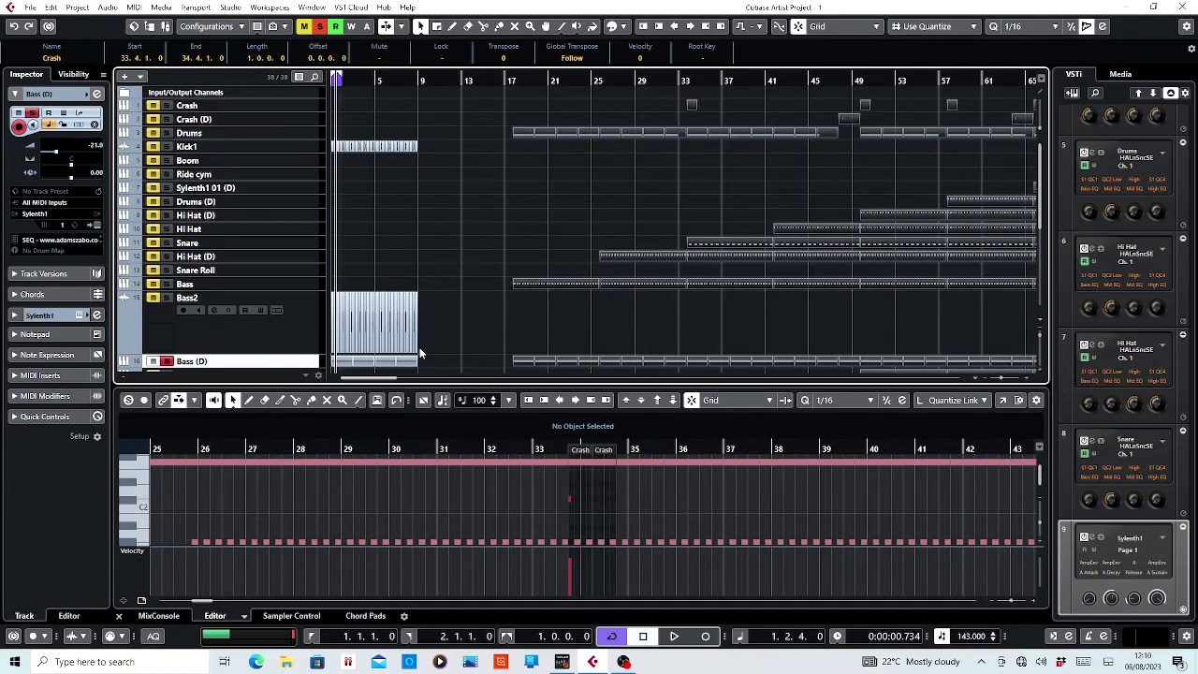
Set the cycle range from bar 1 to bar 9 and the project grid type to Bar.
scroll(419, 347, "down", 3)
left_click_drag(400, 79, 544, 84)
left_click(922, 25)
left_click(927, 44)
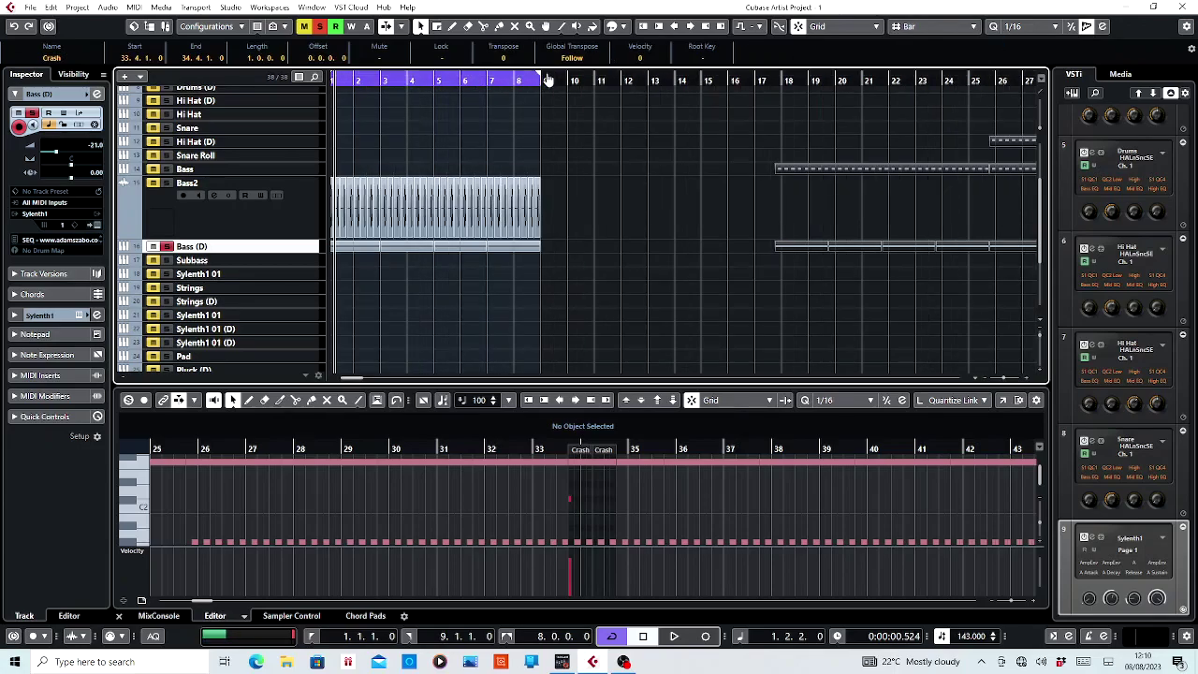
Enlarge the Bass (D) track and play the bass loop from the start of the project.
key("KP_Decimal")
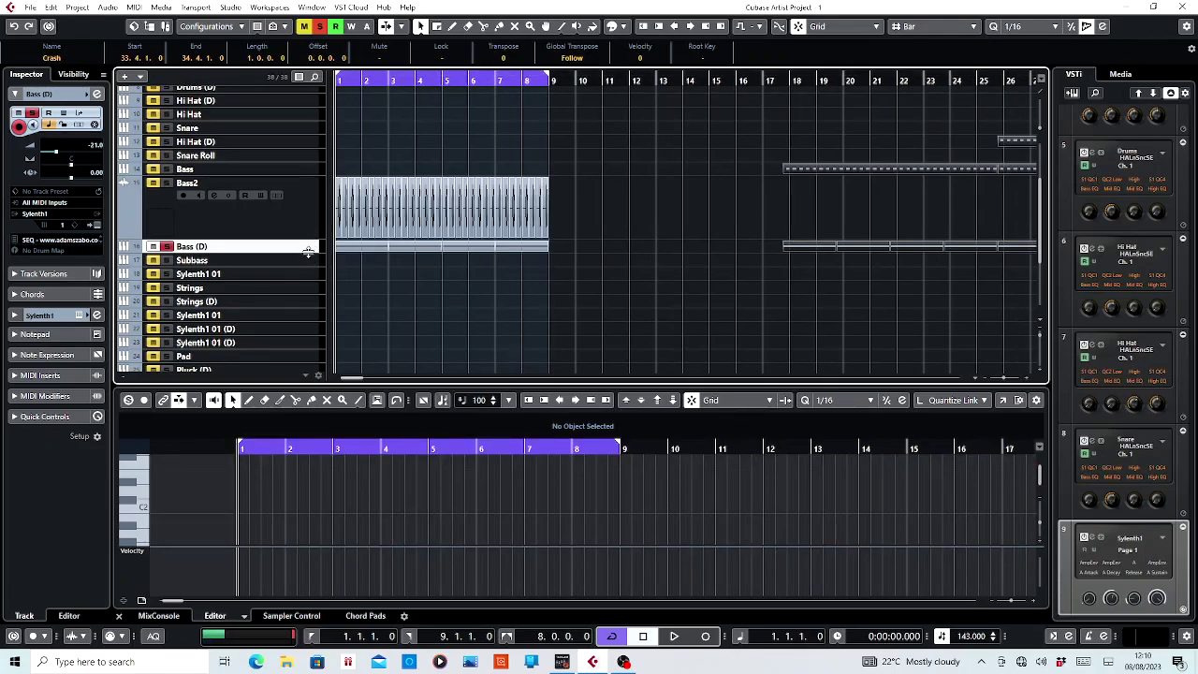
left_click_drag(307, 253, 300, 267)
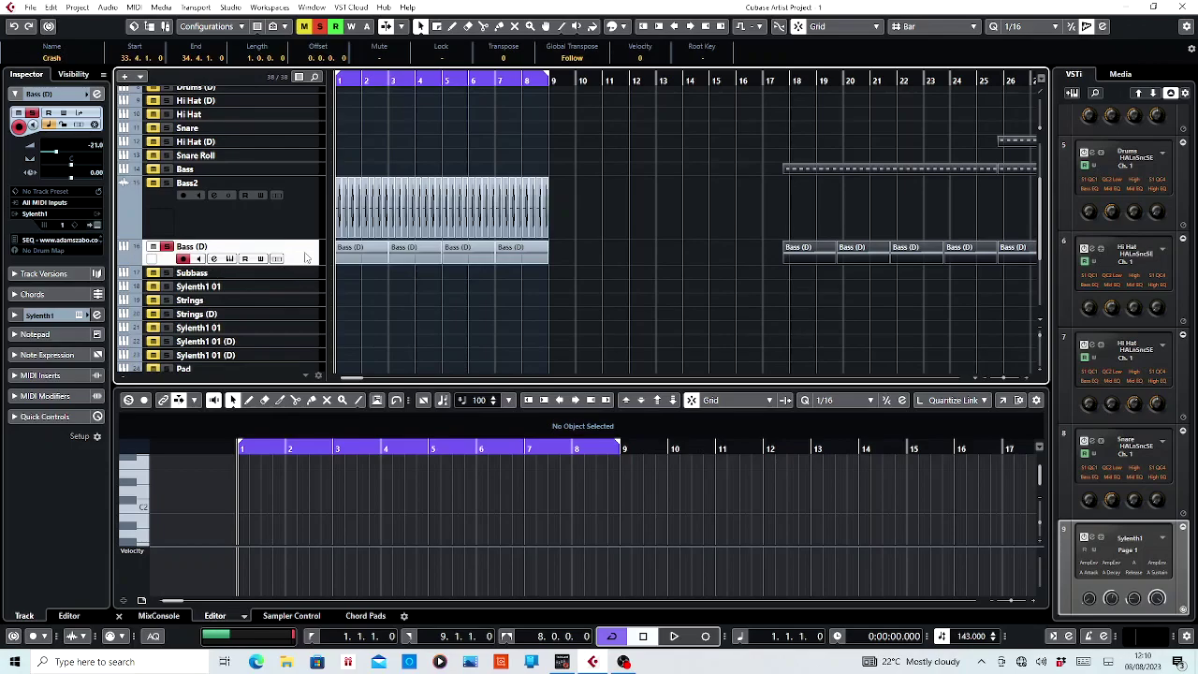
key("space")
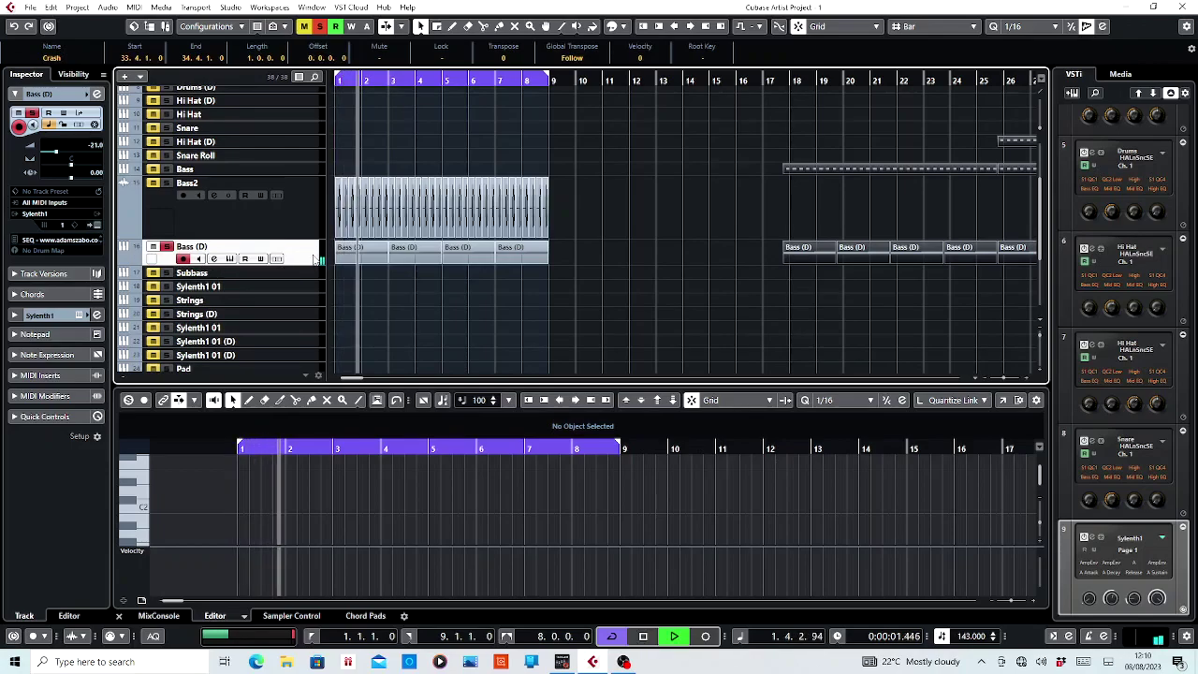
Lower the Bass (D) channel's pre gain to about -14.4 dB while playing the bass from the project start.
key("space")
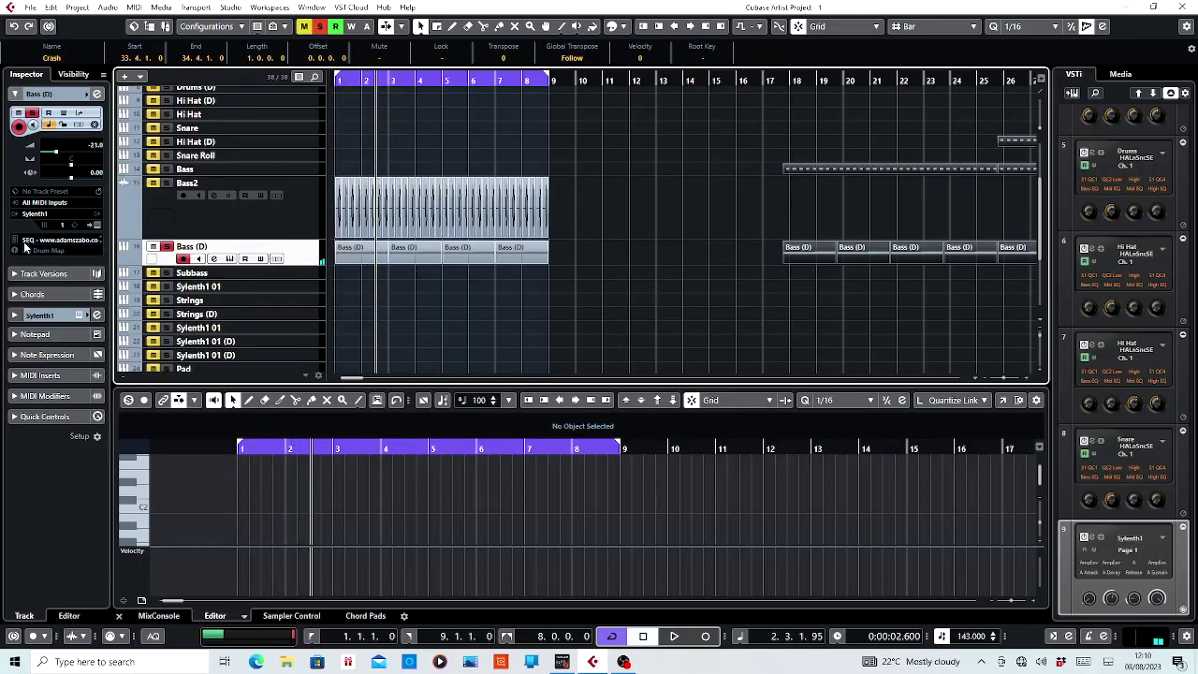
left_click(97, 315)
key("Home")
key("space")
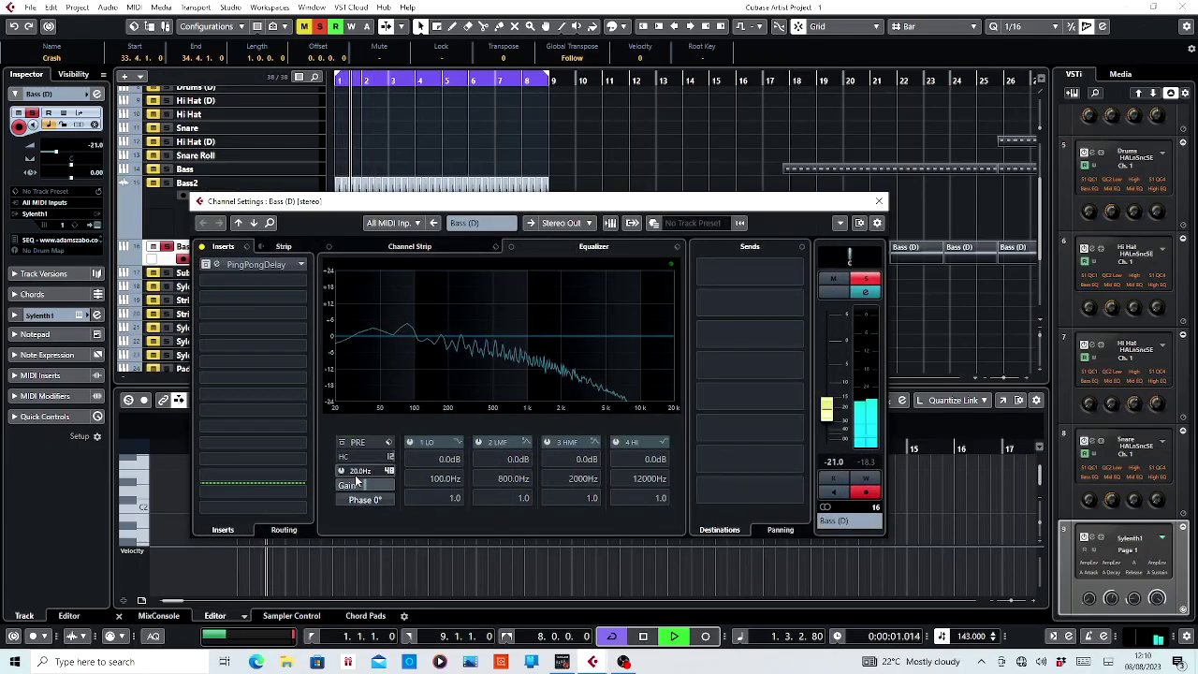
left_click(363, 490)
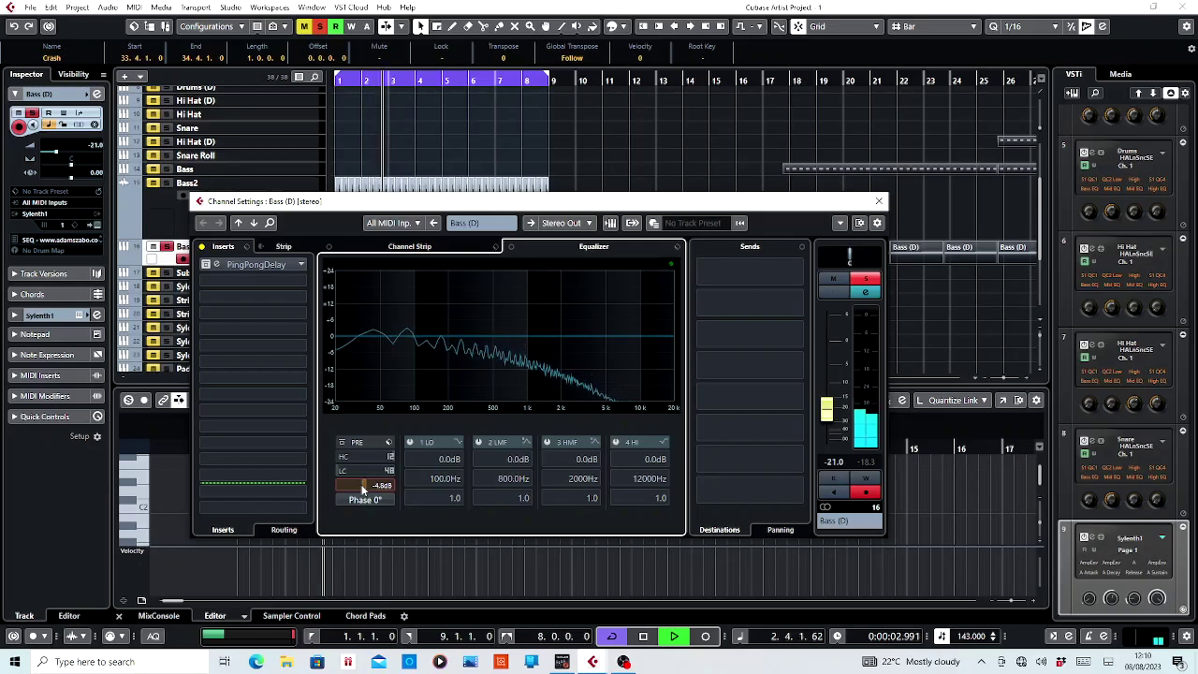
scroll(363, 489, "down", 1)
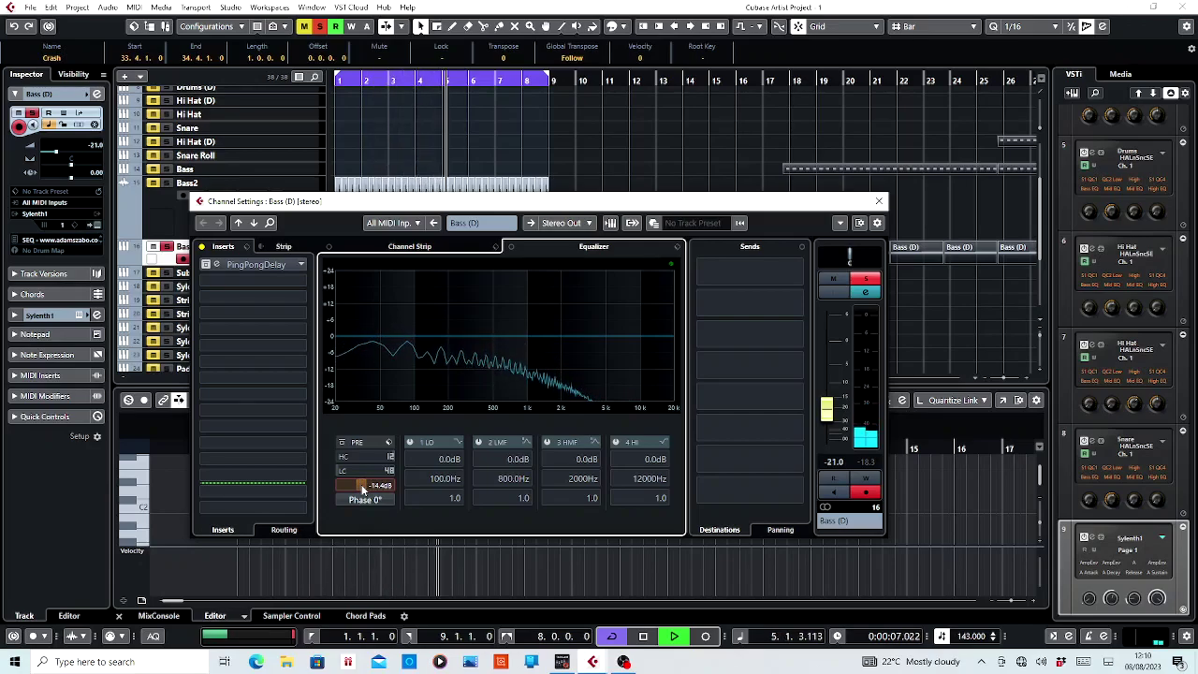
key("space")
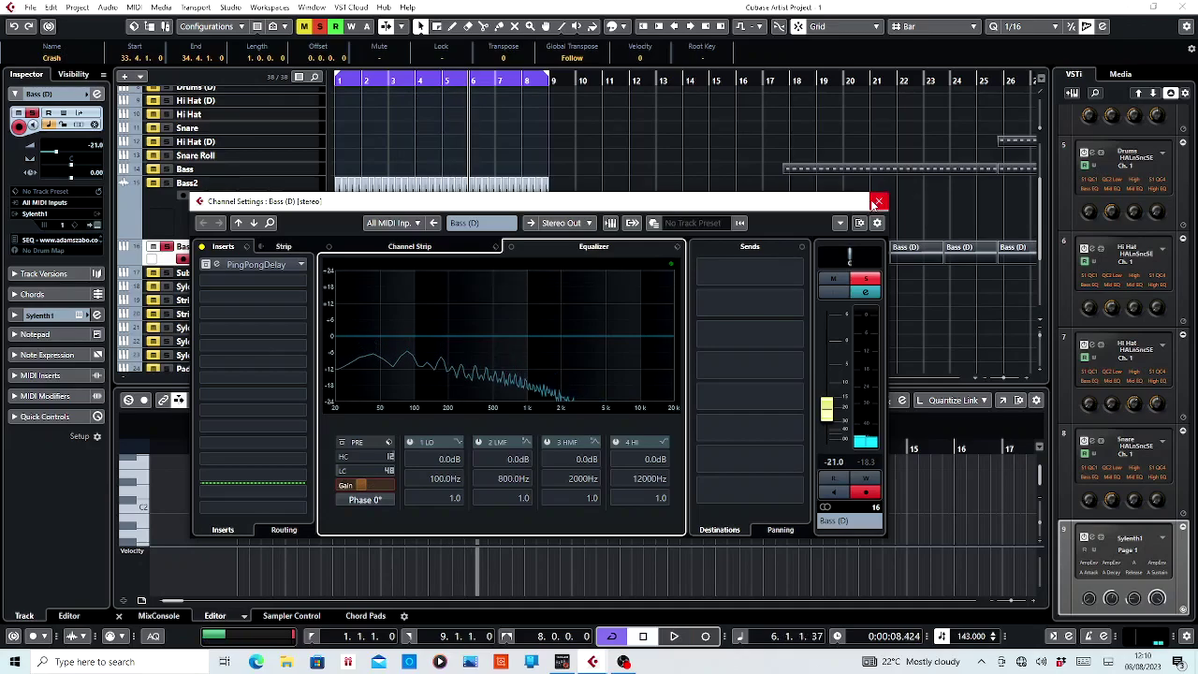
left_click(878, 200)
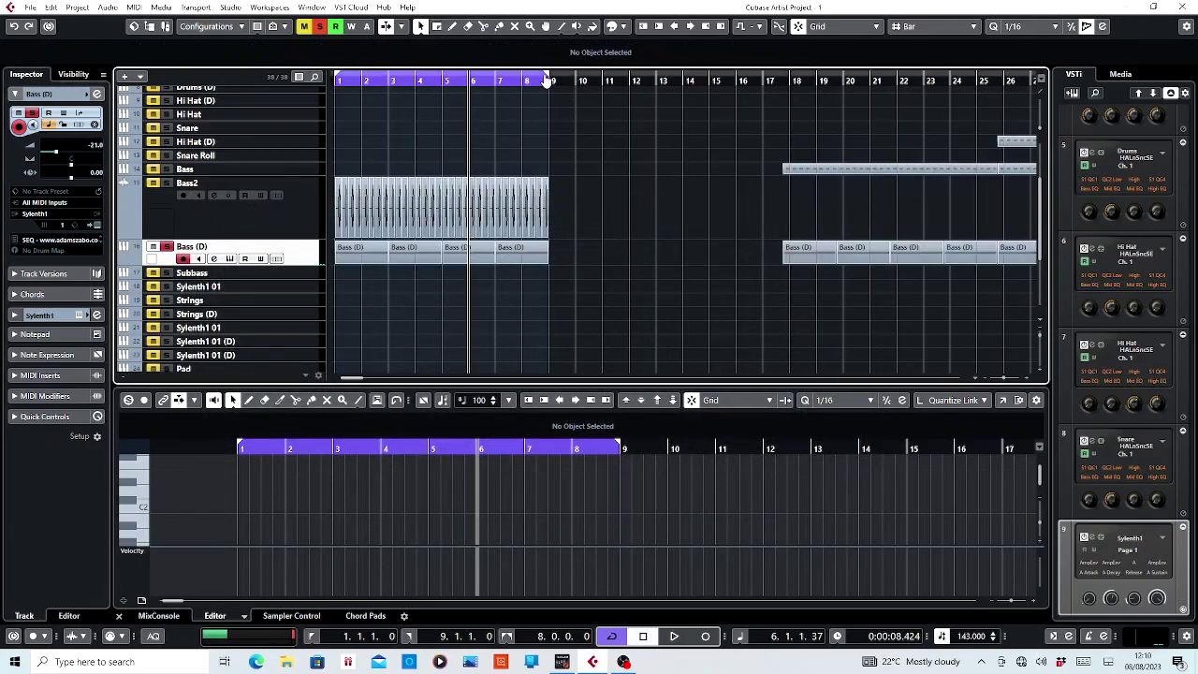
Extend the cycle range to bar 10 and export it as an AIFF mixdown named drive bass without Mono Downmix, importing it into the project.
left_click_drag(550, 81, 567, 79)
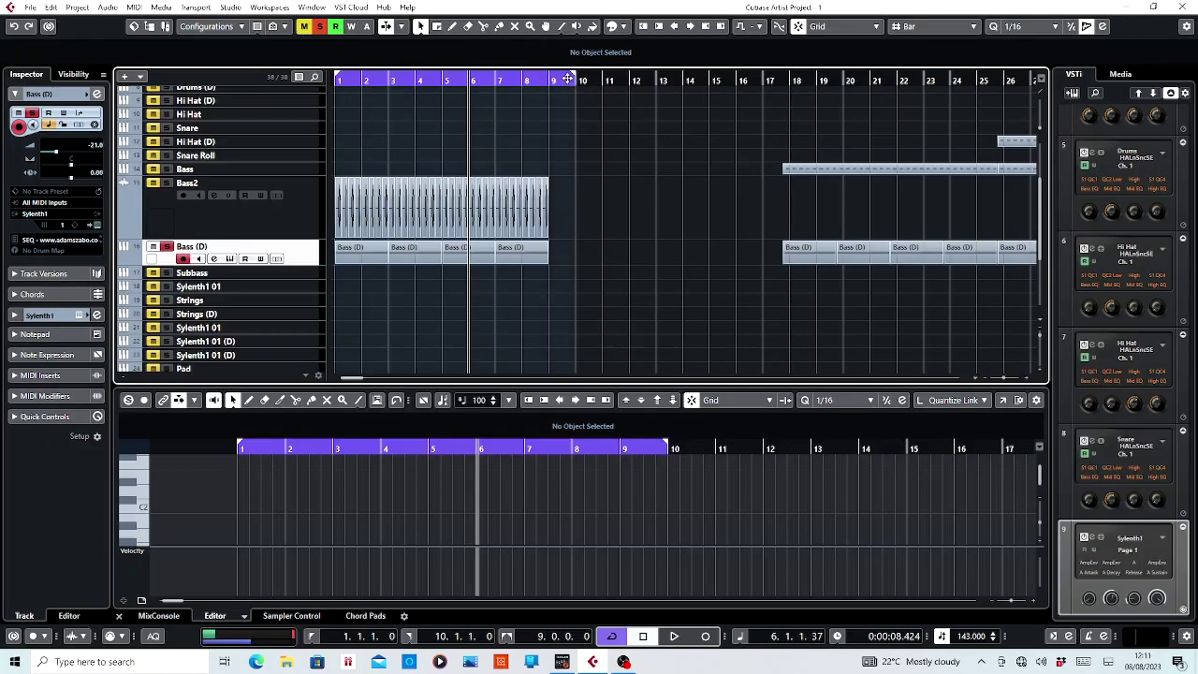
left_click(30, 8)
mouse_move(164, 175)
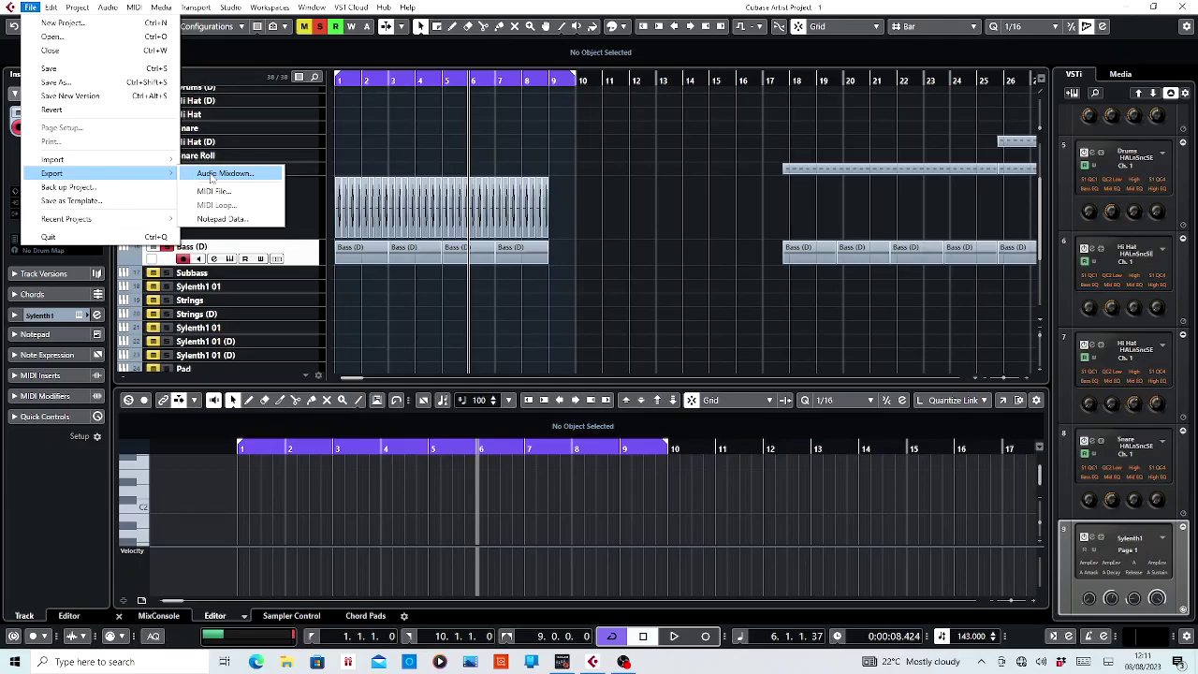
left_click(213, 174)
type("Tr")
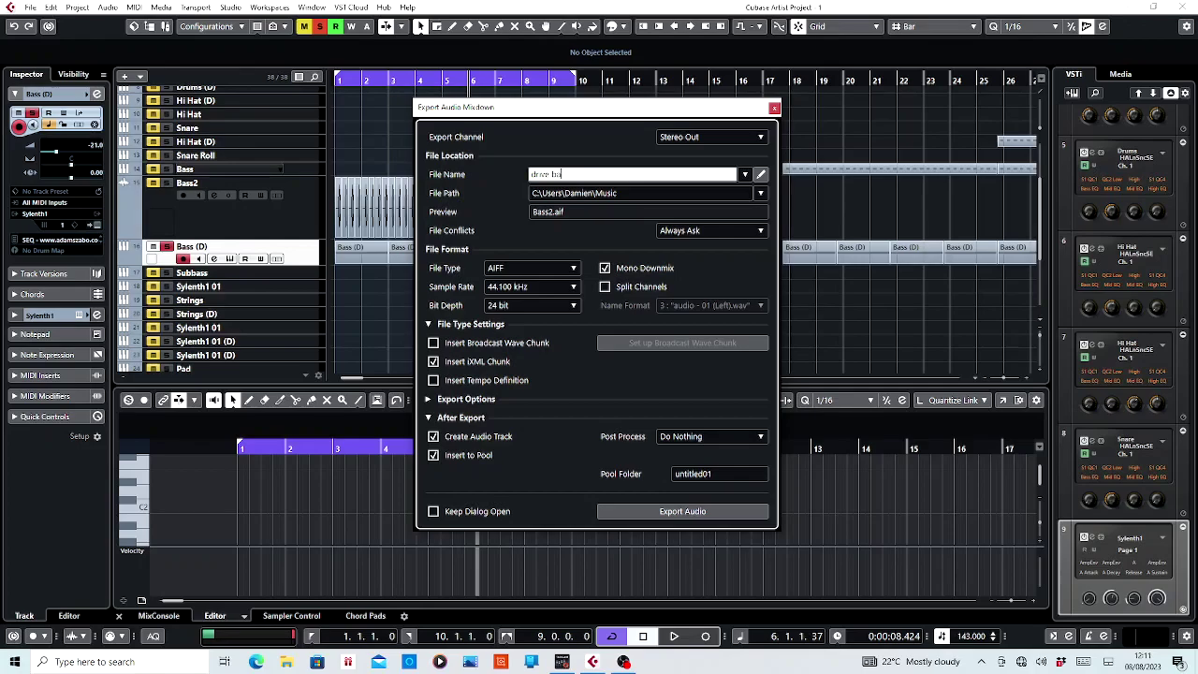
left_click(604, 268)
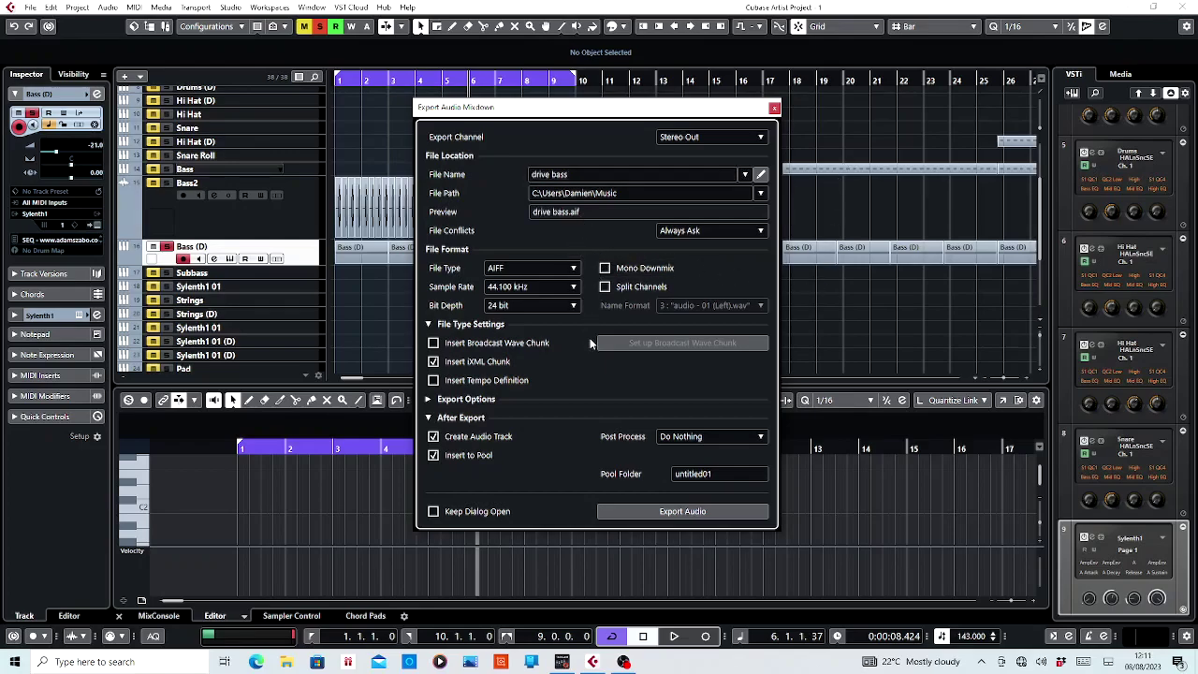
left_click(661, 512)
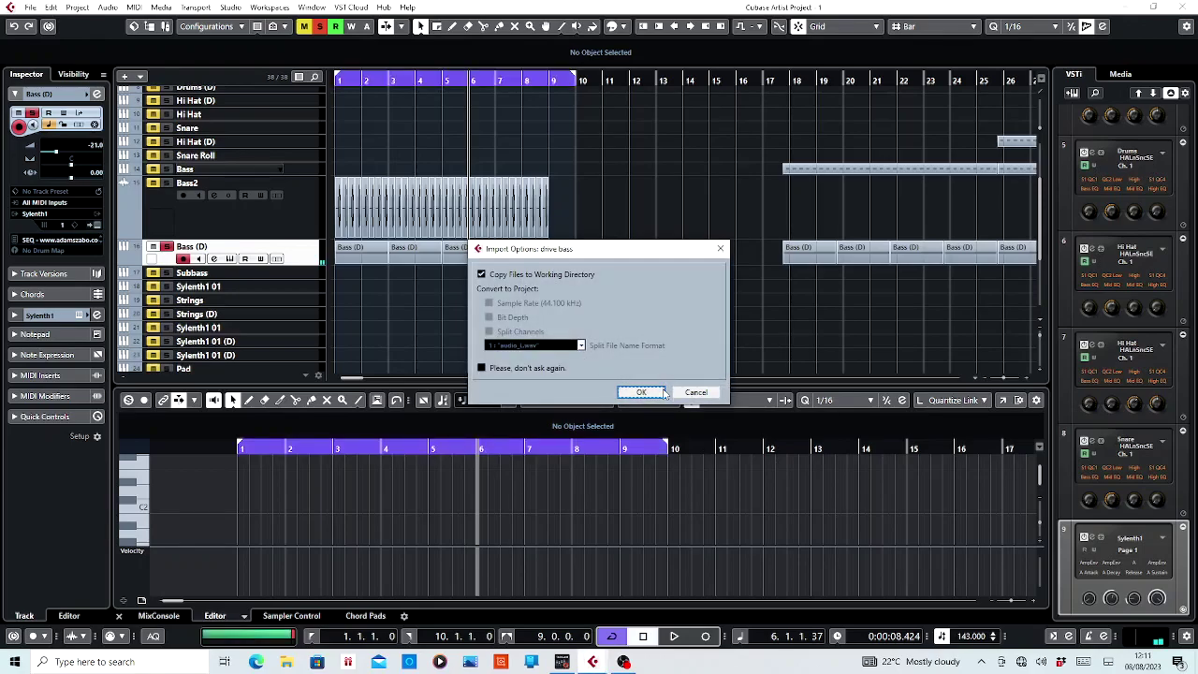
left_click(643, 394)
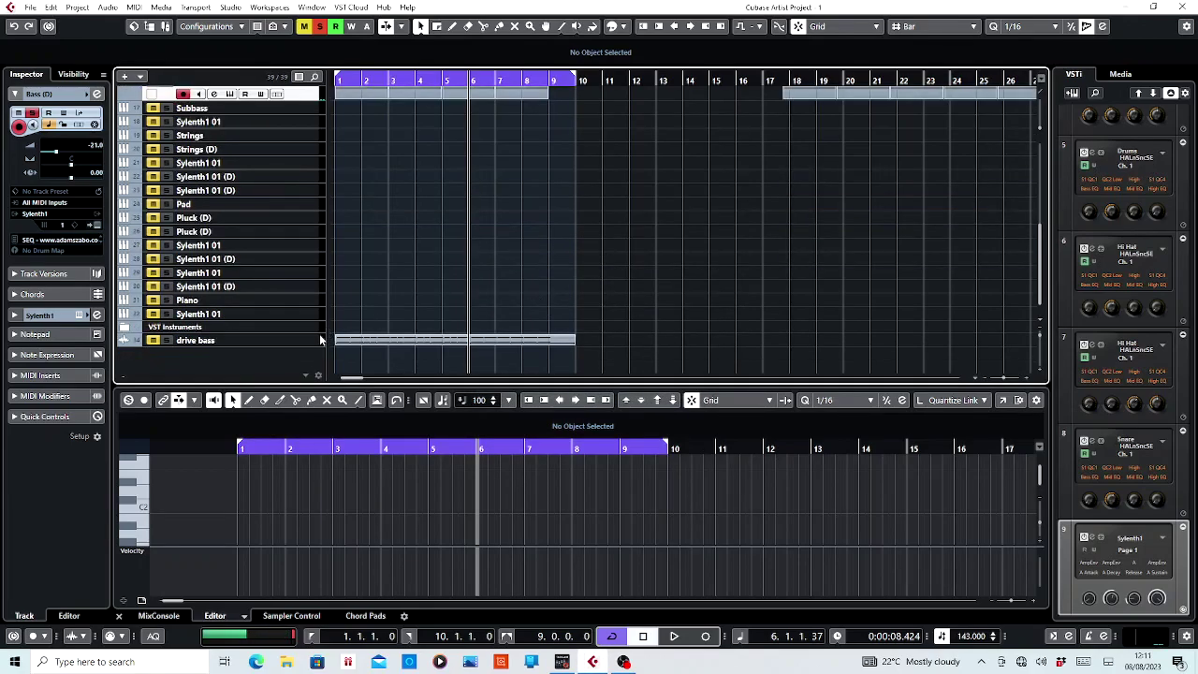
Move the drive bass track directly below Bass (D), enlarge it, and switch the solo from Bass (D) to drive bass.
left_click(311, 343)
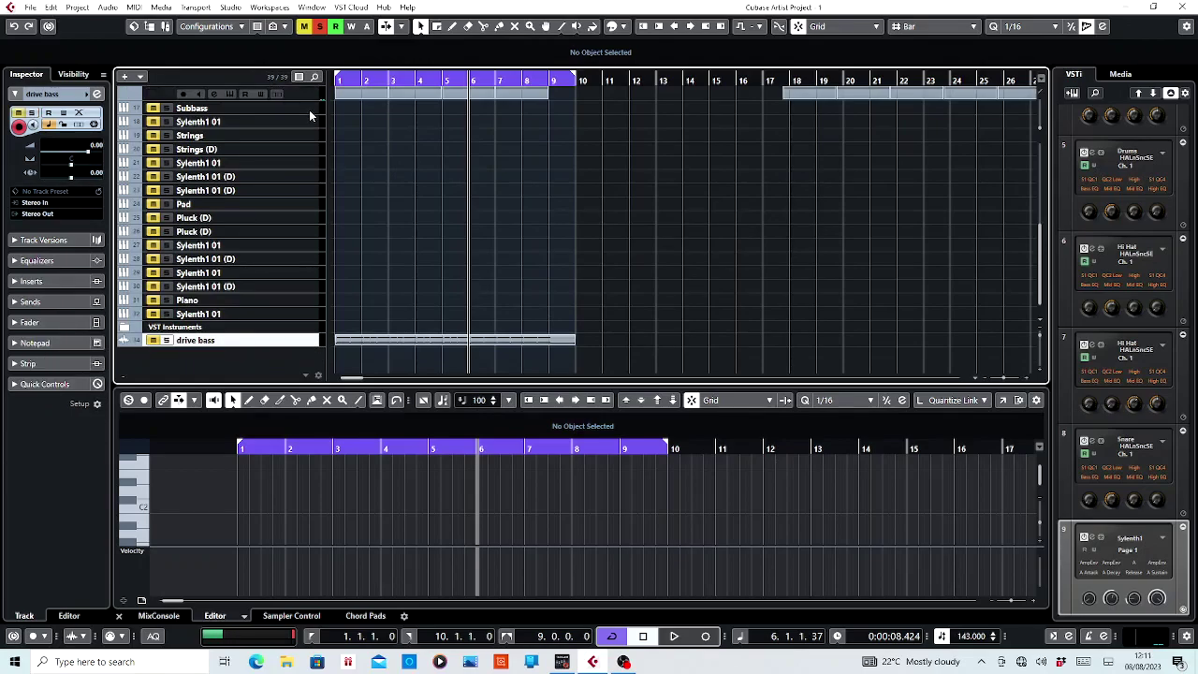
left_click_drag(311, 343, 396, 152)
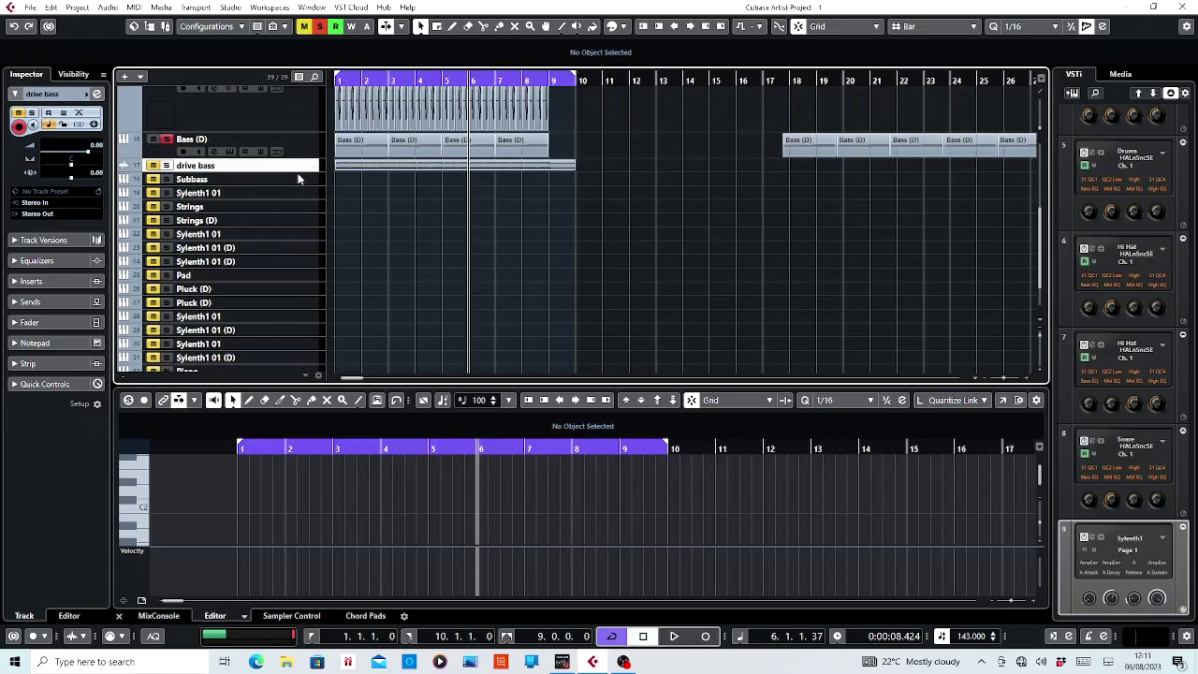
left_click_drag(297, 174, 297, 197)
left_click(302, 147)
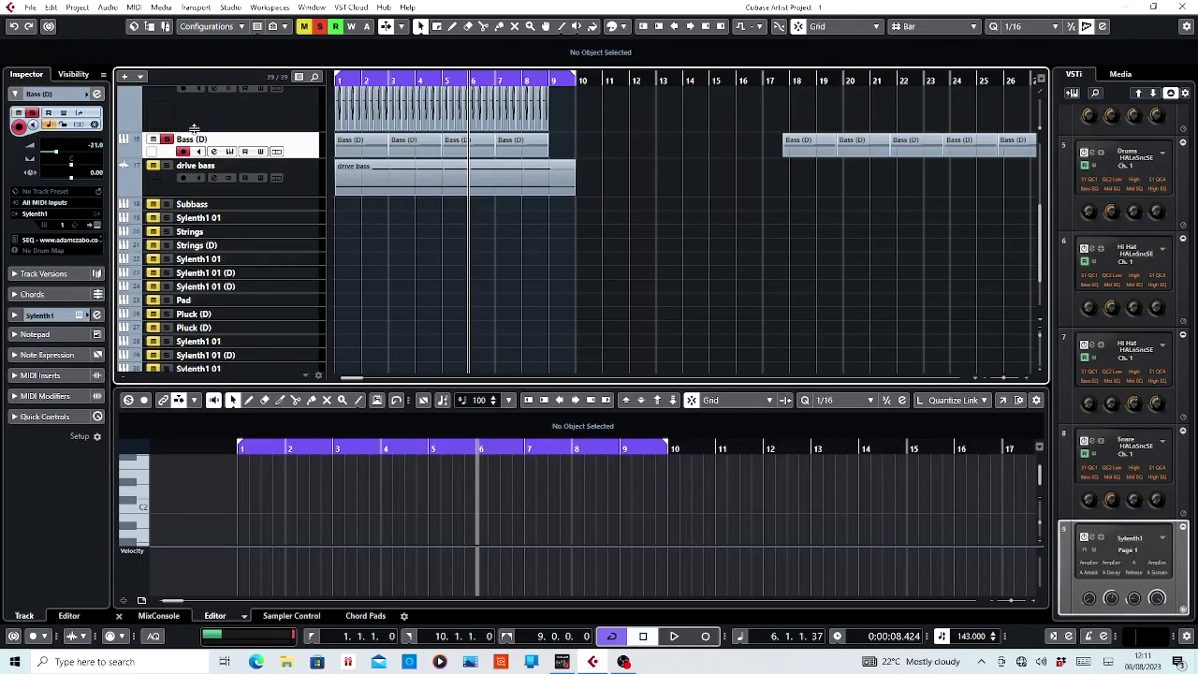
Open the drive bass clip in a separate Sample Editor window and normalize it to a 0.00 dB maximum peak level.
left_click(372, 166)
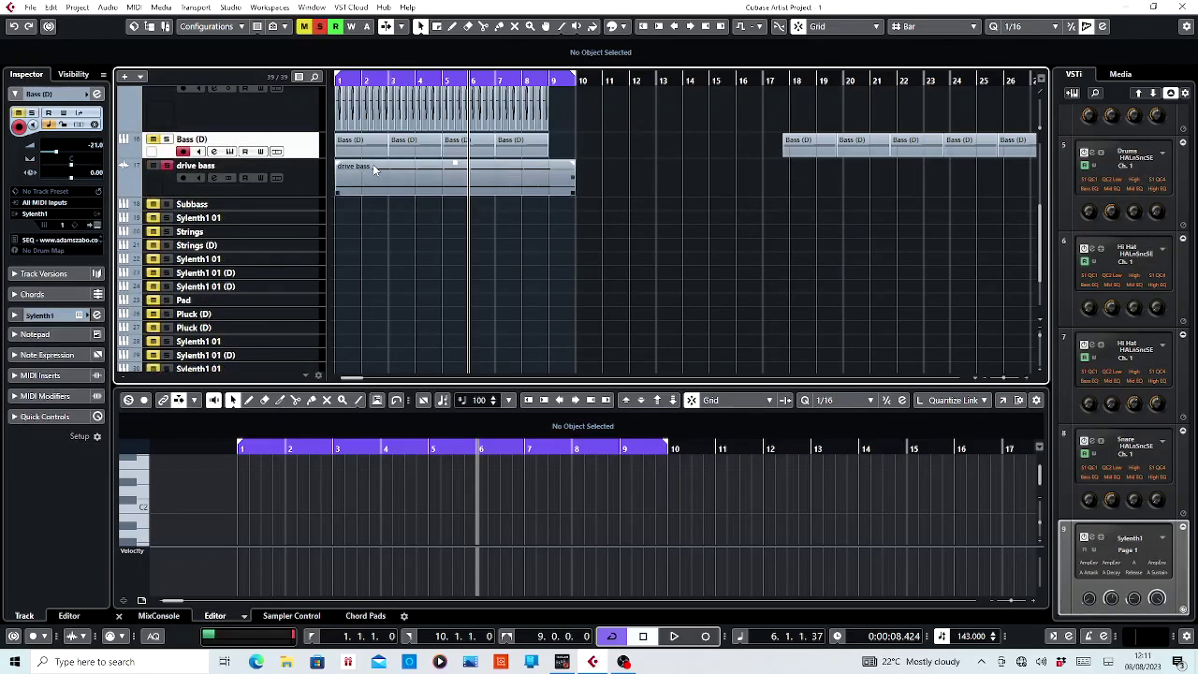
left_click(1000, 401)
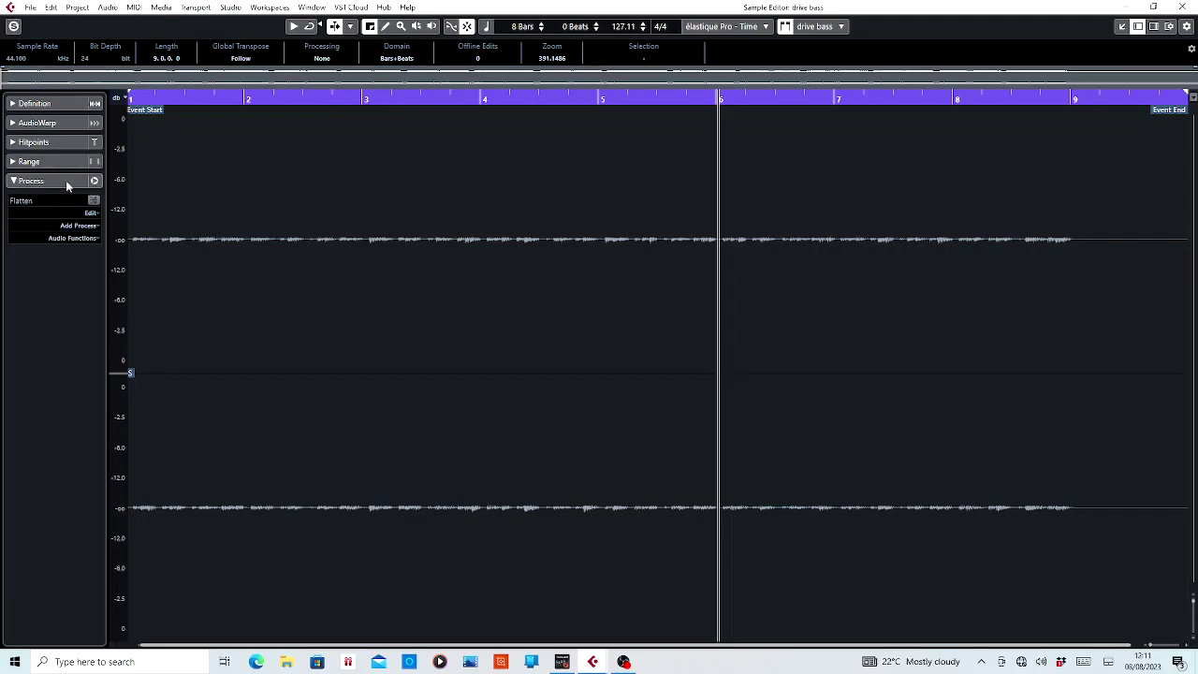
left_click(83, 227)
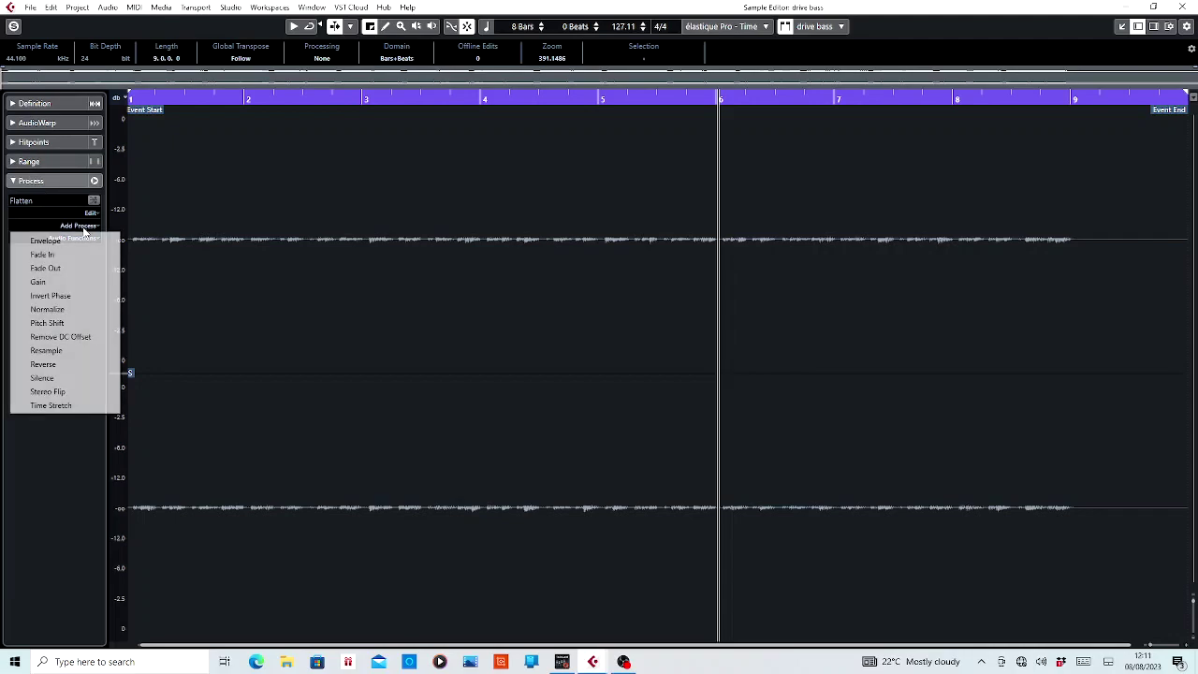
left_click(51, 308)
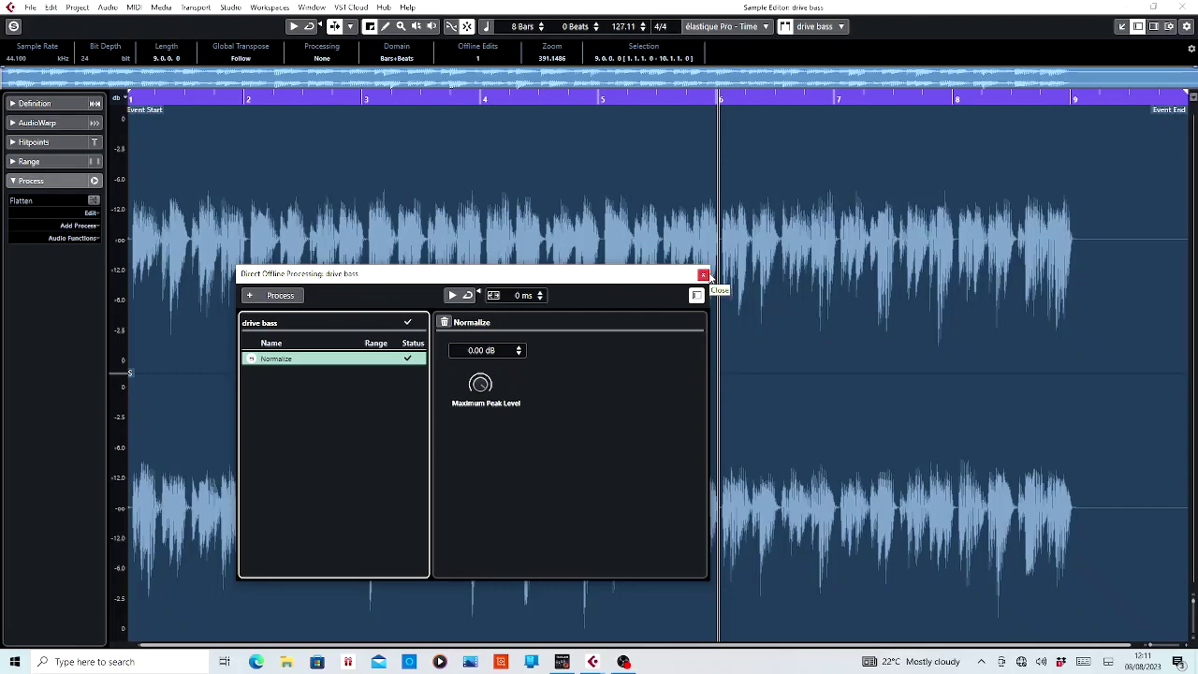
left_click(703, 275)
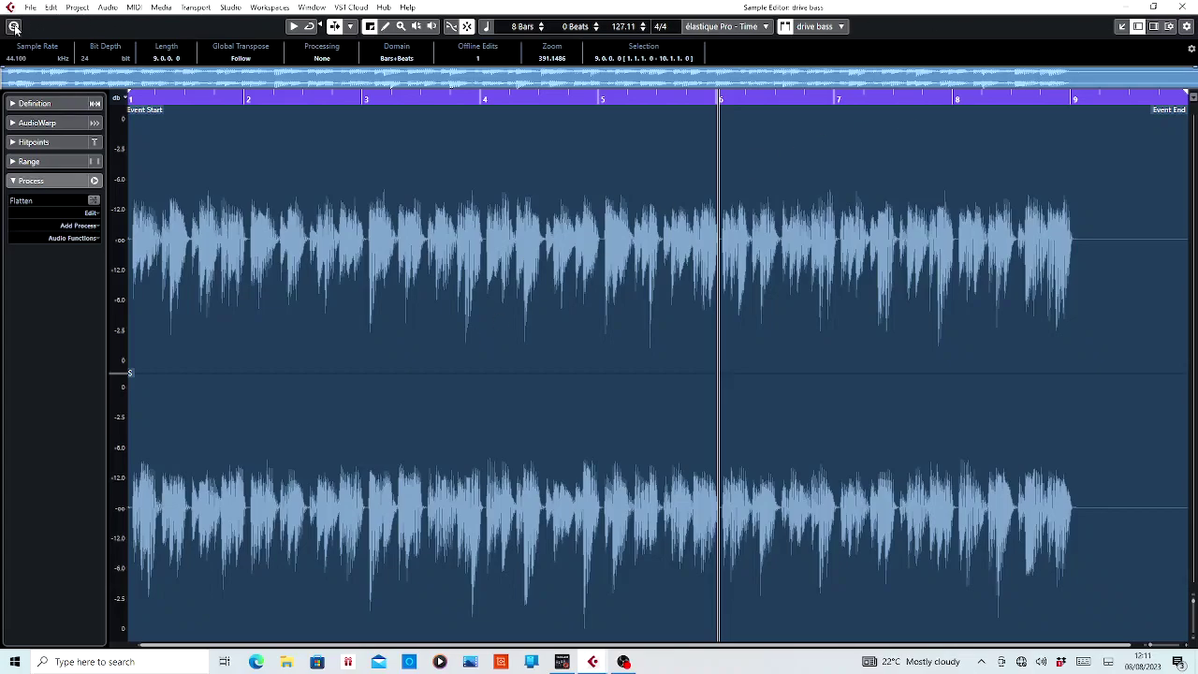
Play the normalized clip from the project start and lower the drive bass track's volume to -31.7 dB.
key("period")
key("space")
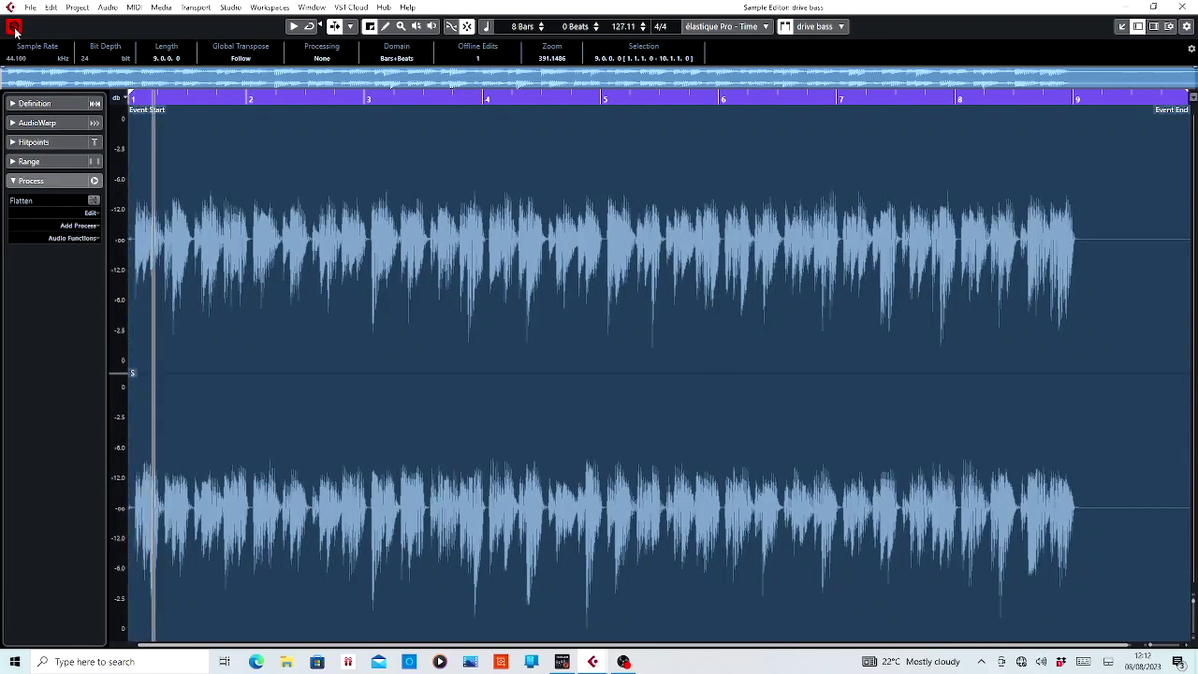
left_click(1182, 8)
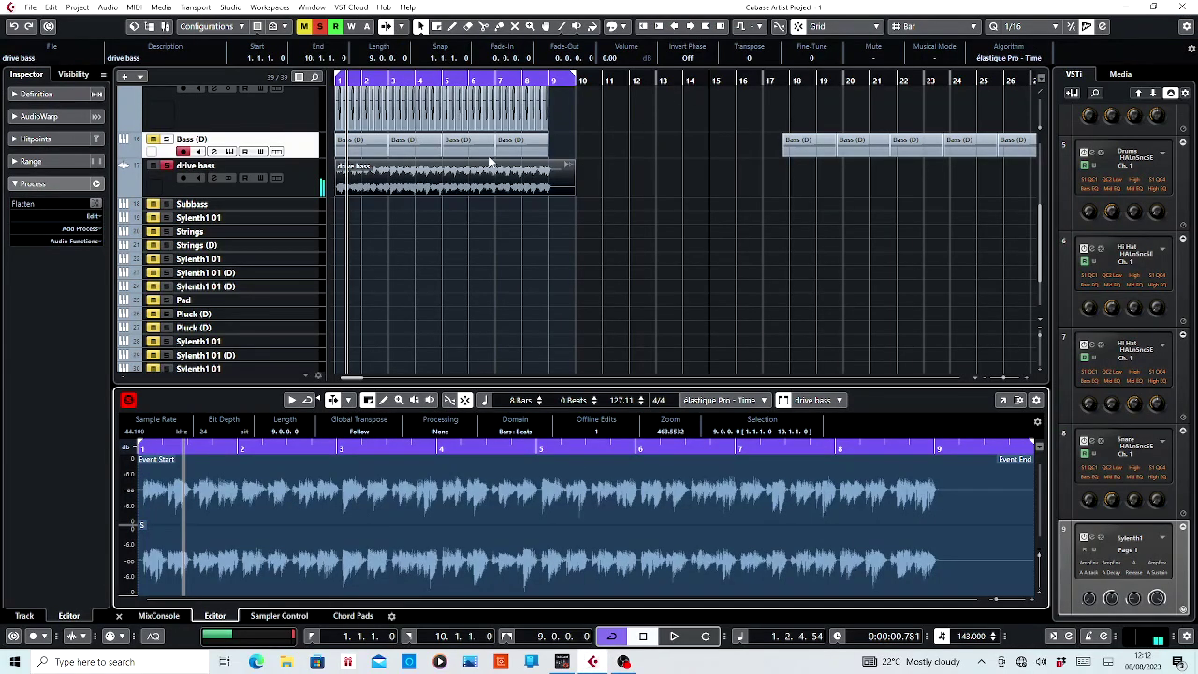
left_click(303, 172)
left_click_drag(66, 150, 54, 155)
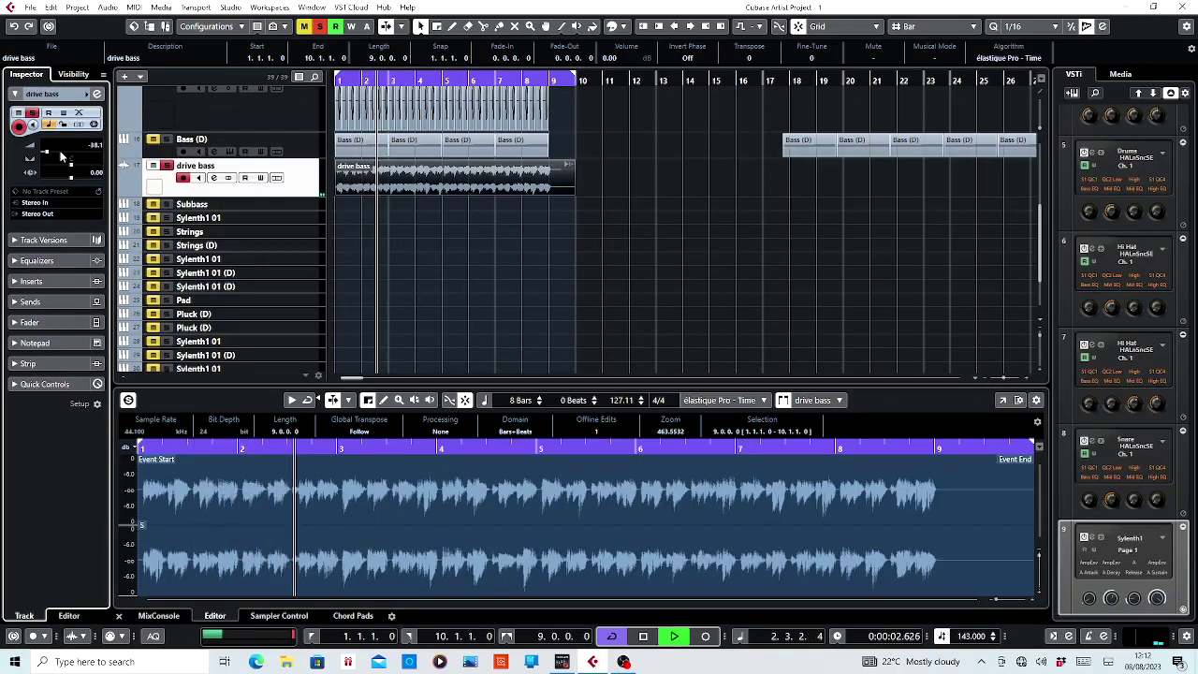
key("space")
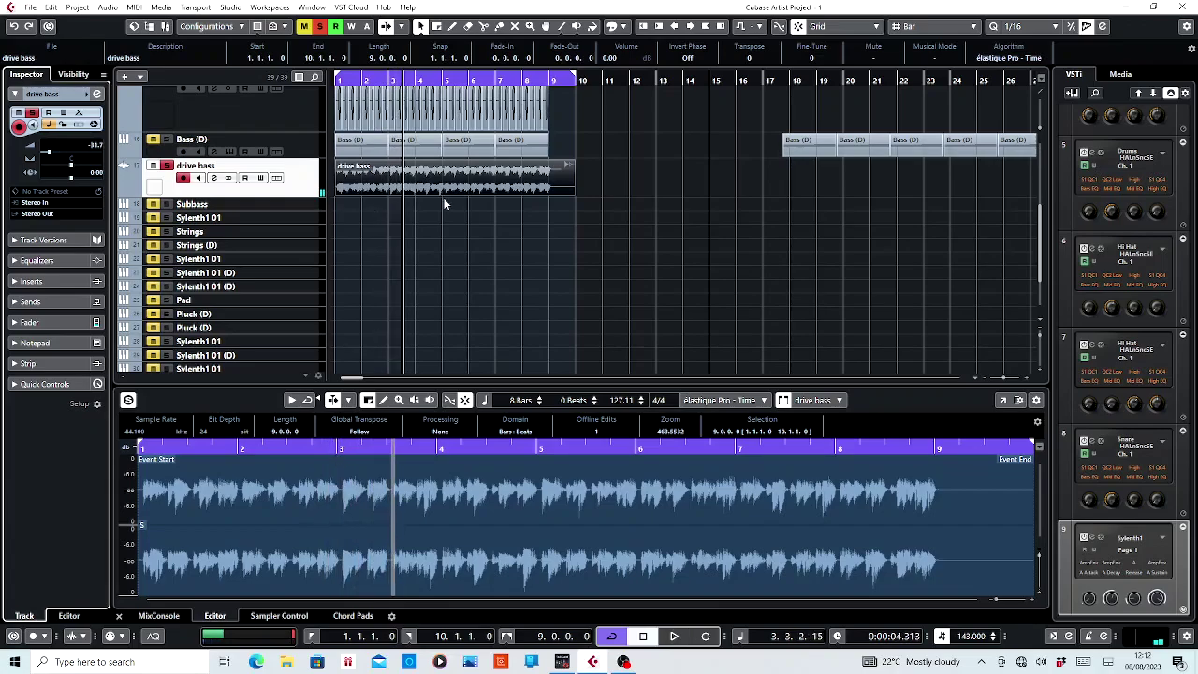
Trim the end of the drive bass clip back to bar 9 and inspect the cut in the full-size Sample Editor.
left_click_drag(572, 192, 555, 191)
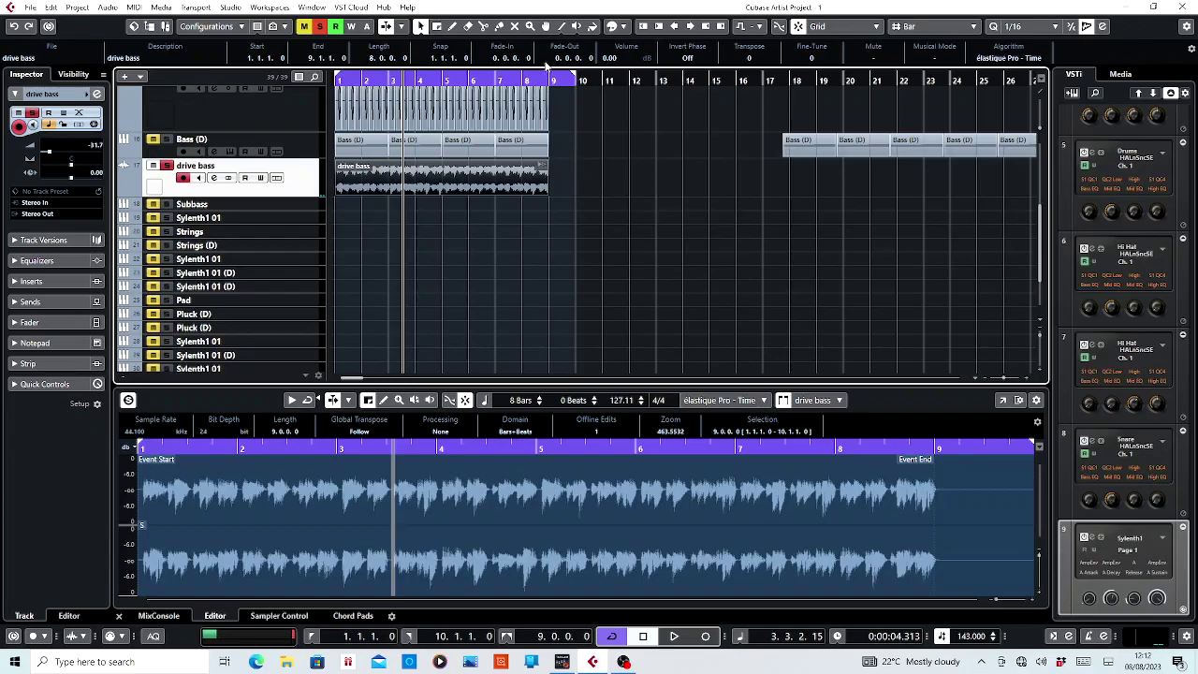
left_click(532, 187)
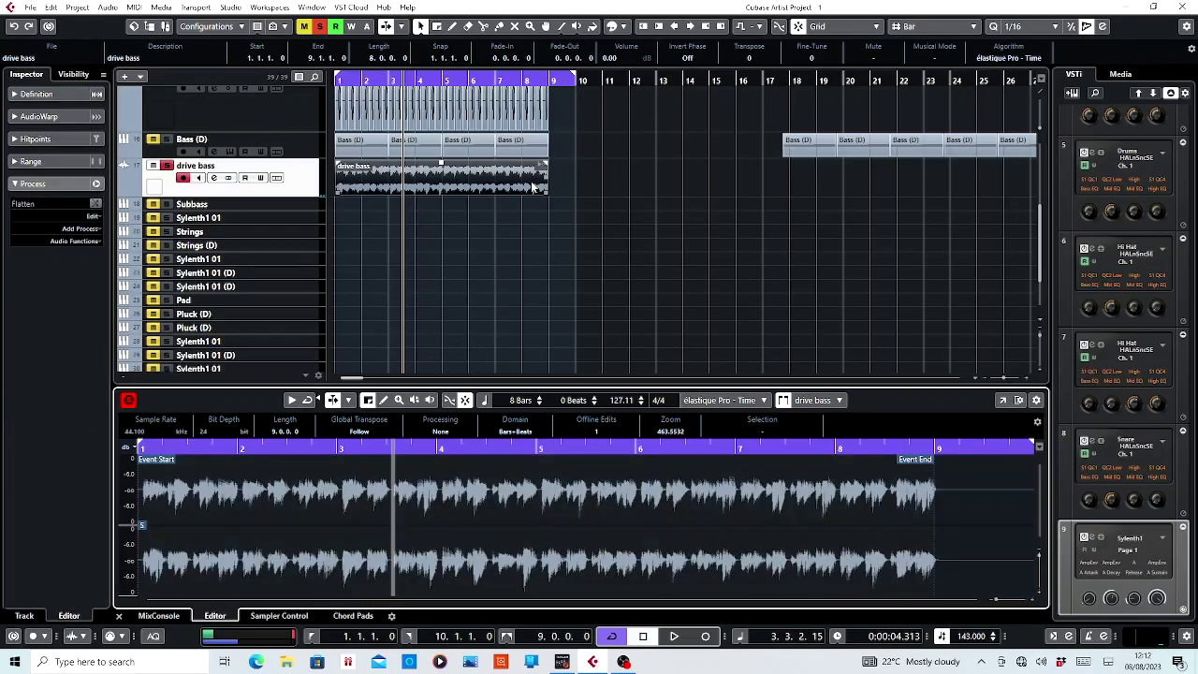
left_click(1001, 401)
left_click_drag(1085, 100, 1109, 75)
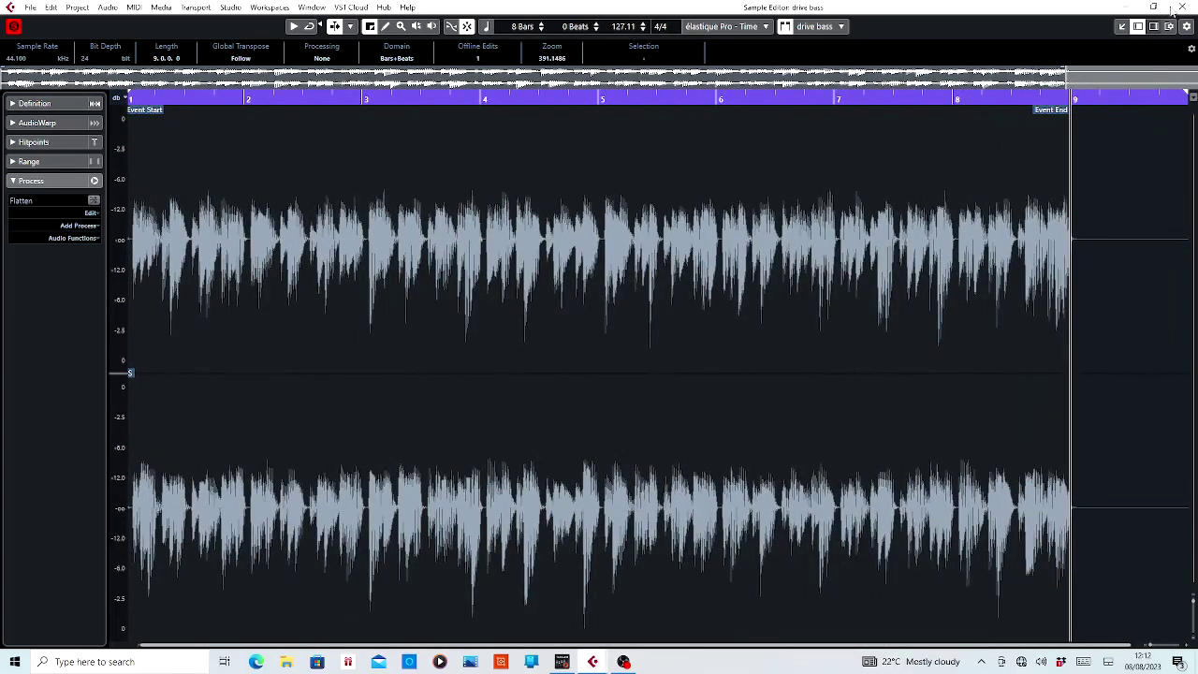
left_click(1181, 8)
Duplicate the drive bass clip at bar 9 and play from bar 8 to audition the join between the two clips.
left_click(477, 185)
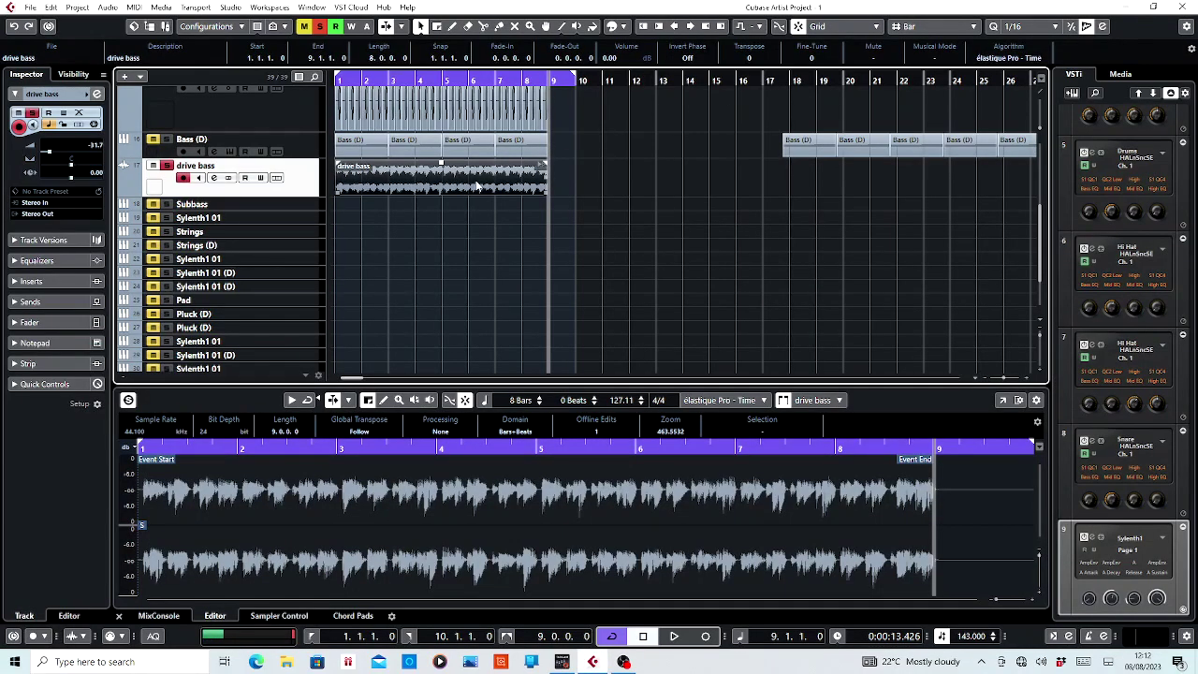
key("ctrl+d")
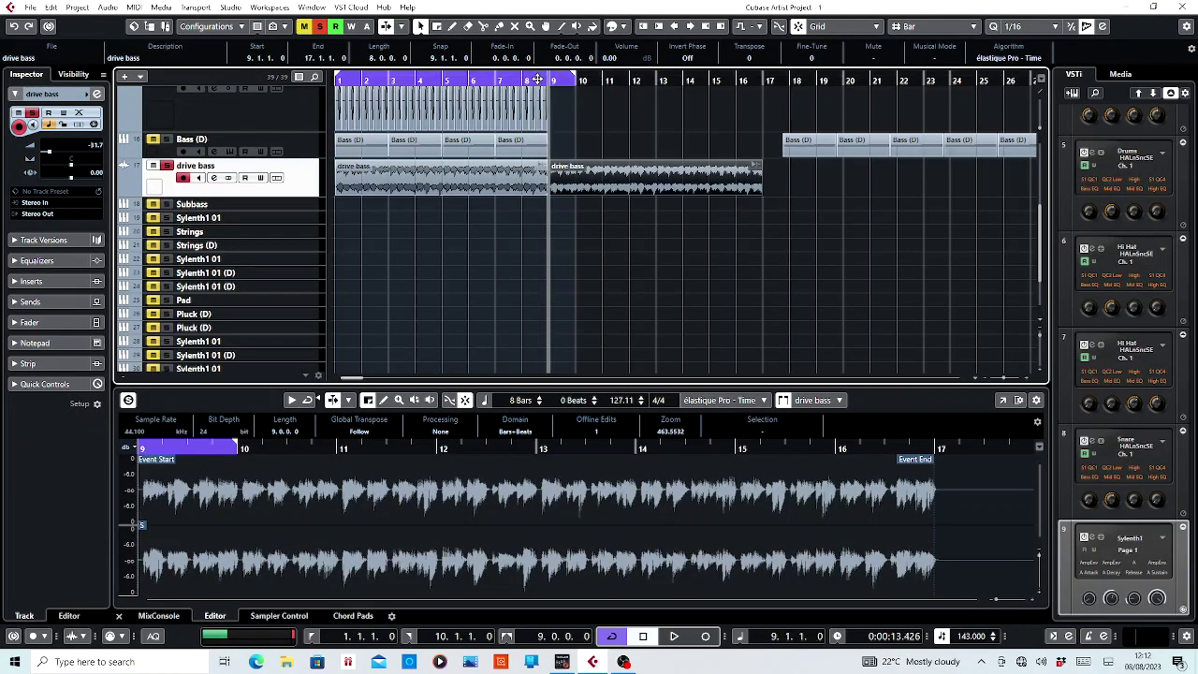
left_click(531, 78)
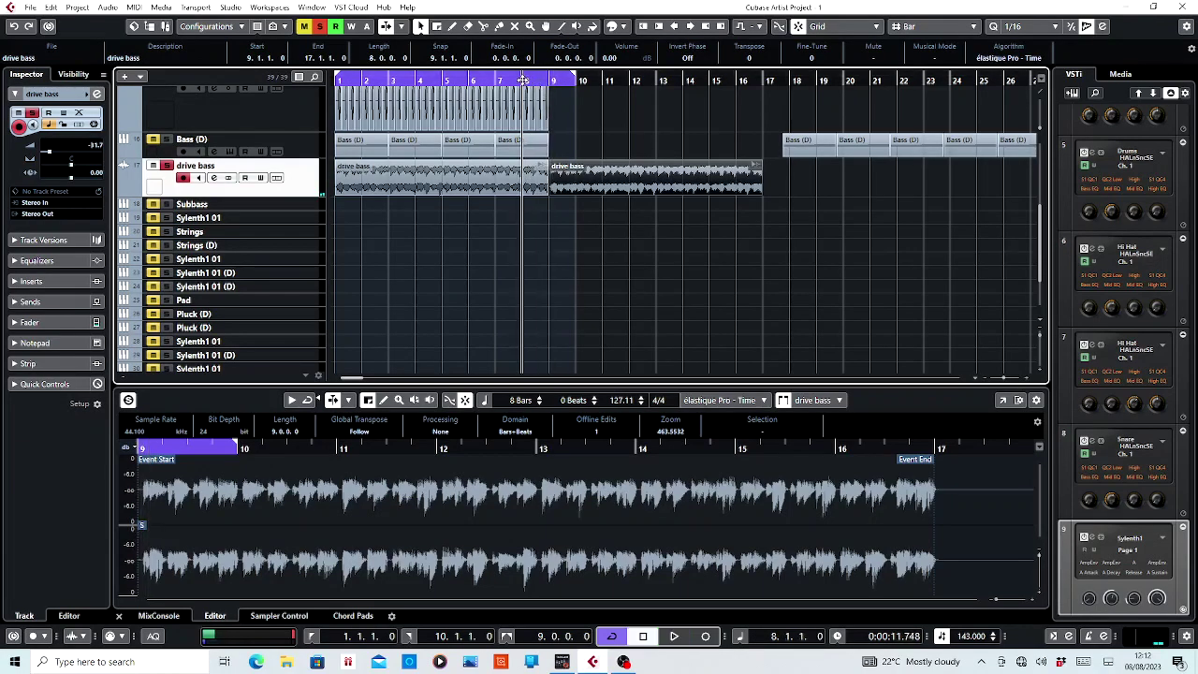
key("space")
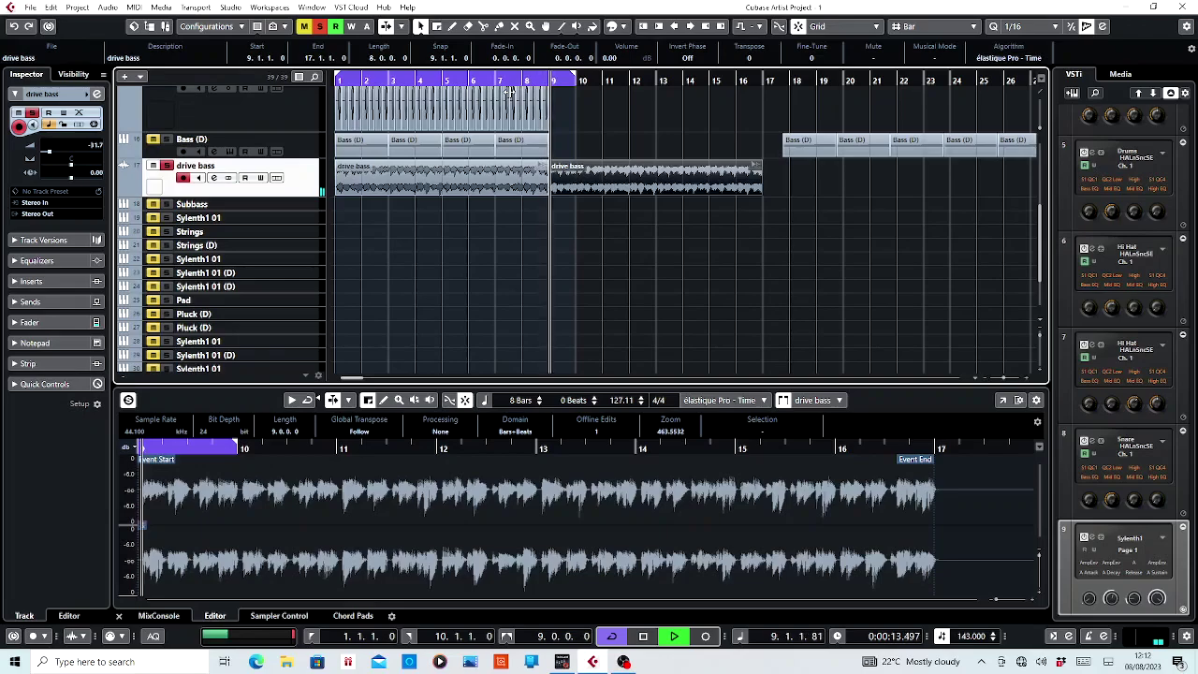
key("space")
Delete the duplicate drive bass clip at bar 9 and return the playback position to the project start.
left_click(384, 78)
left_click_drag(340, 80, 320, 205)
key("Delete")
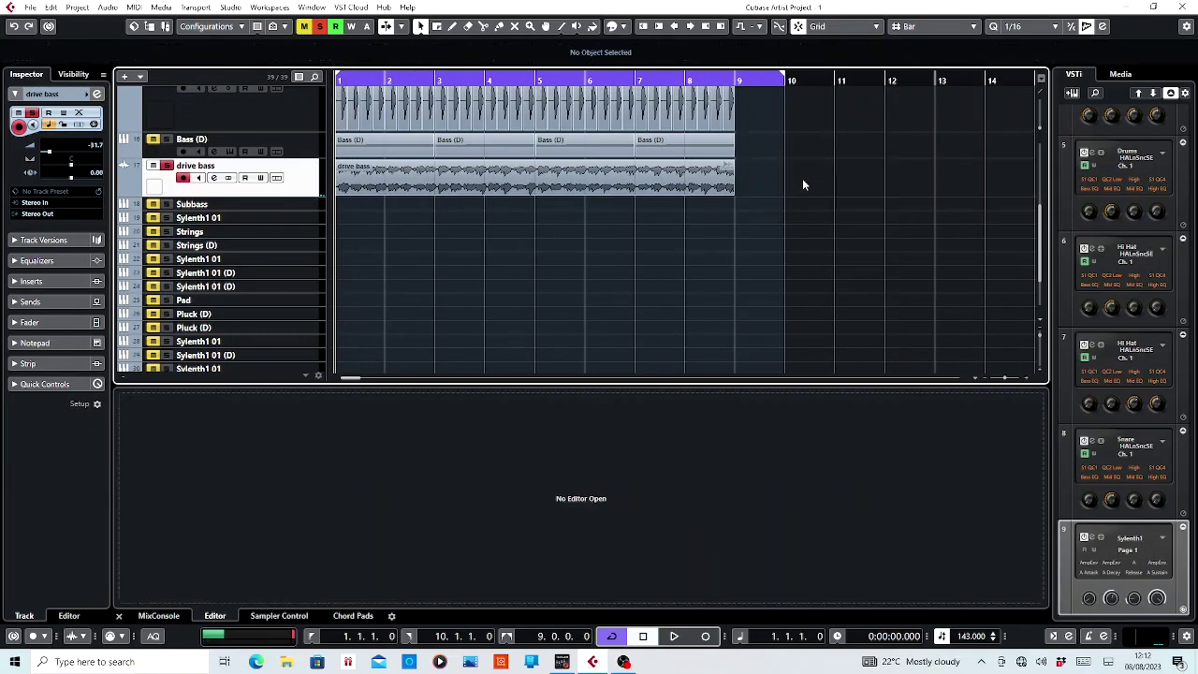
Select the drive bass clip and set its track volume to -28.1 dB while auditioning it from the project start.
scroll(161, 184, "up", 2)
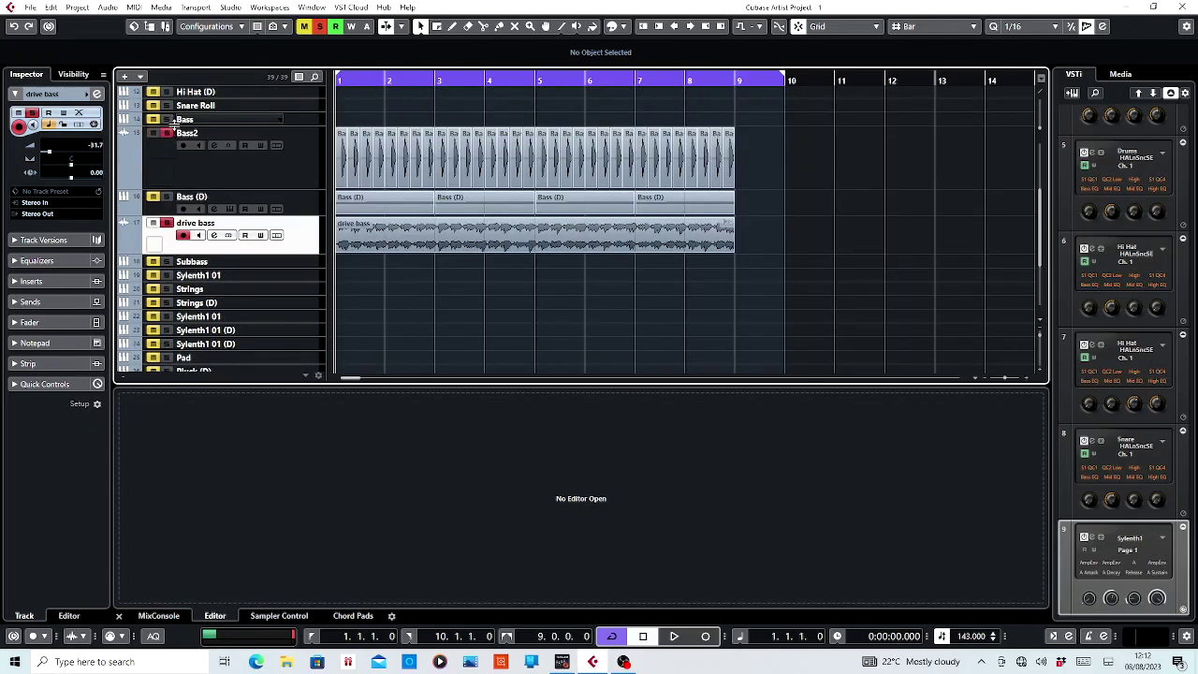
scroll(172, 136, "up", 4)
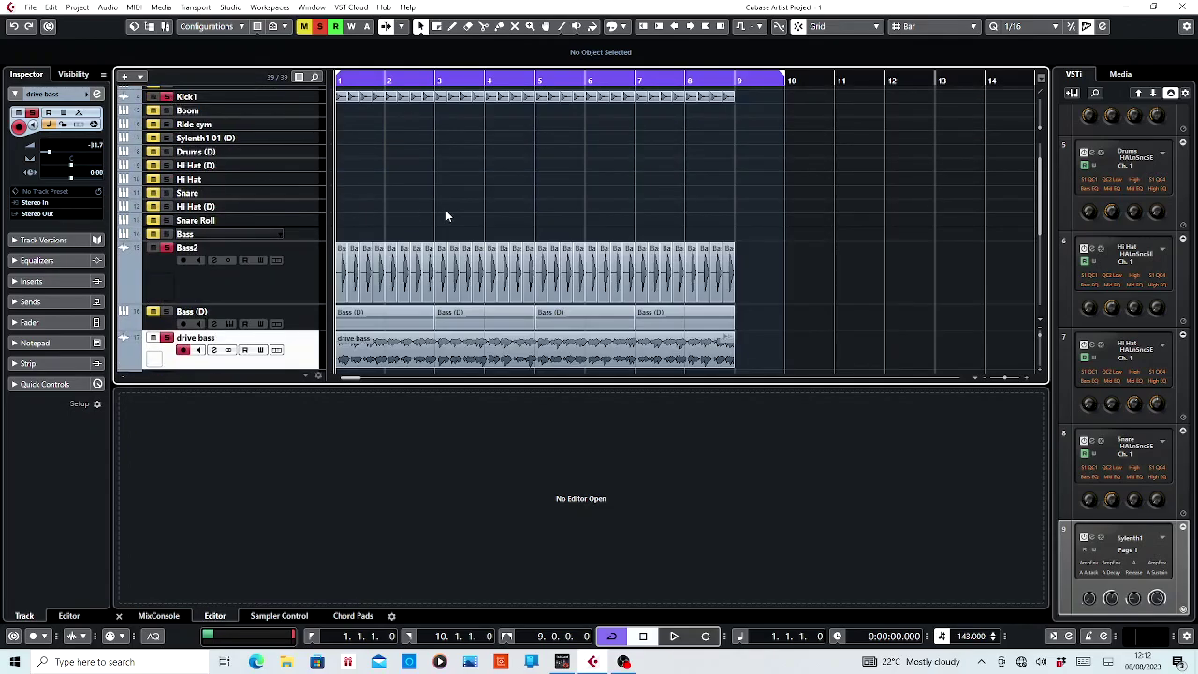
scroll(446, 210, "down", 2)
left_click(417, 291)
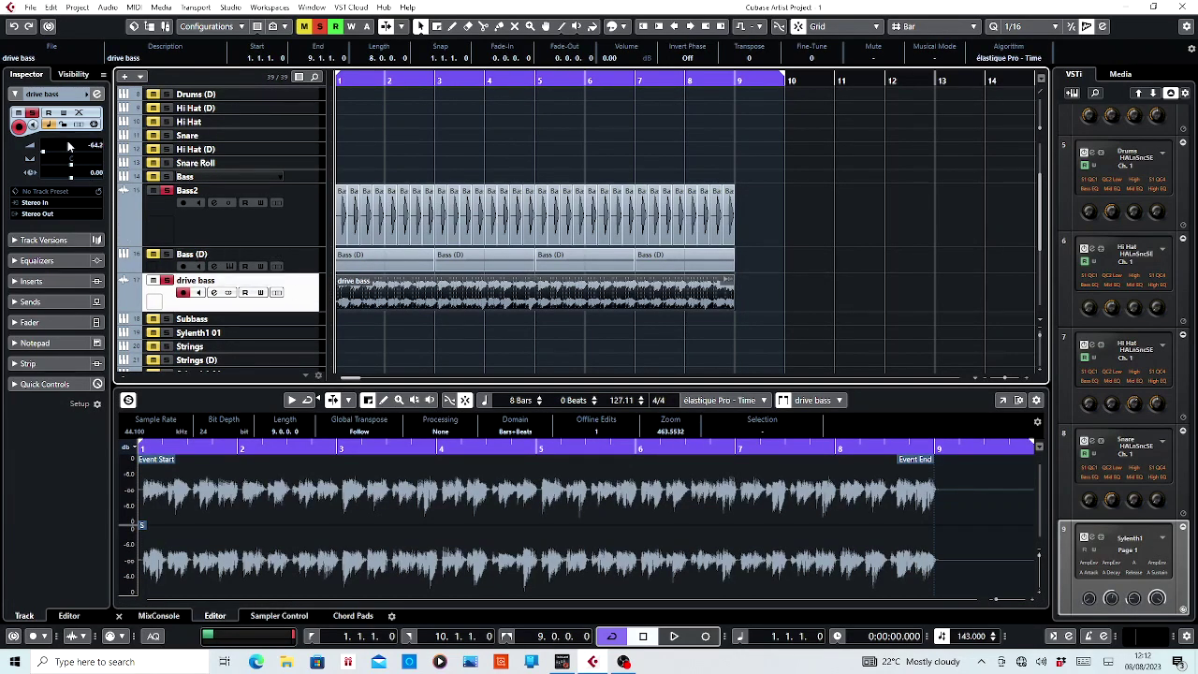
key("space")
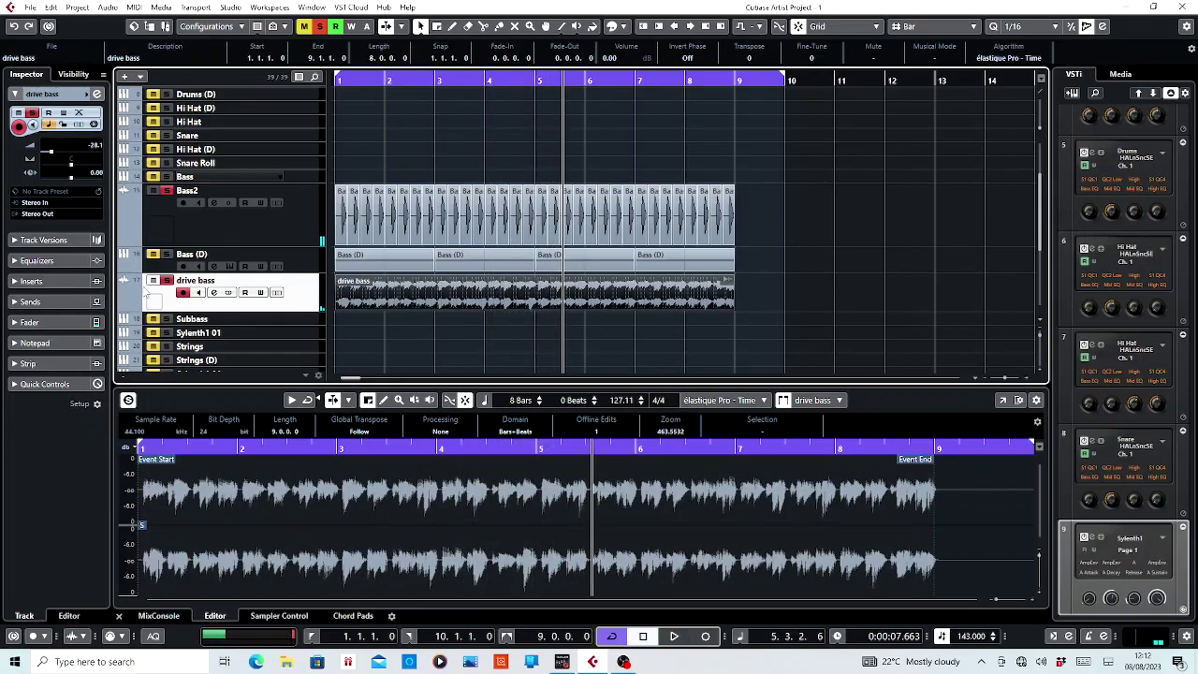
Insert a PingPongDelay effect in the first insert slot of the drive bass channel.
left_click(213, 293)
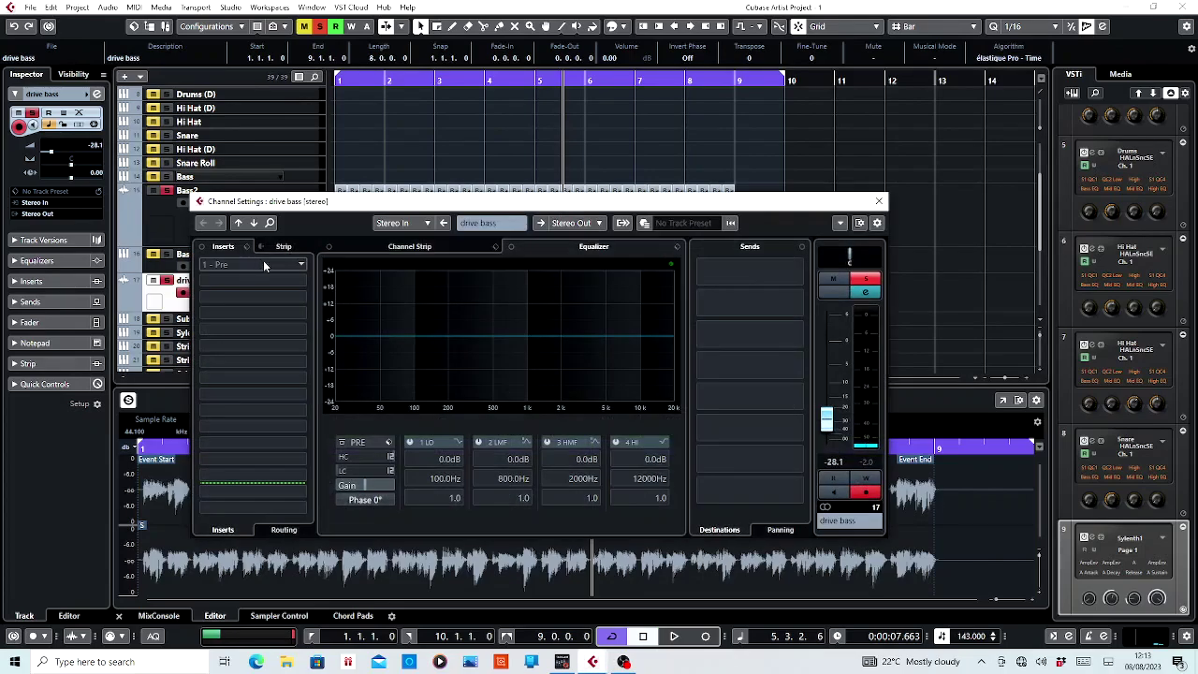
left_click(263, 269)
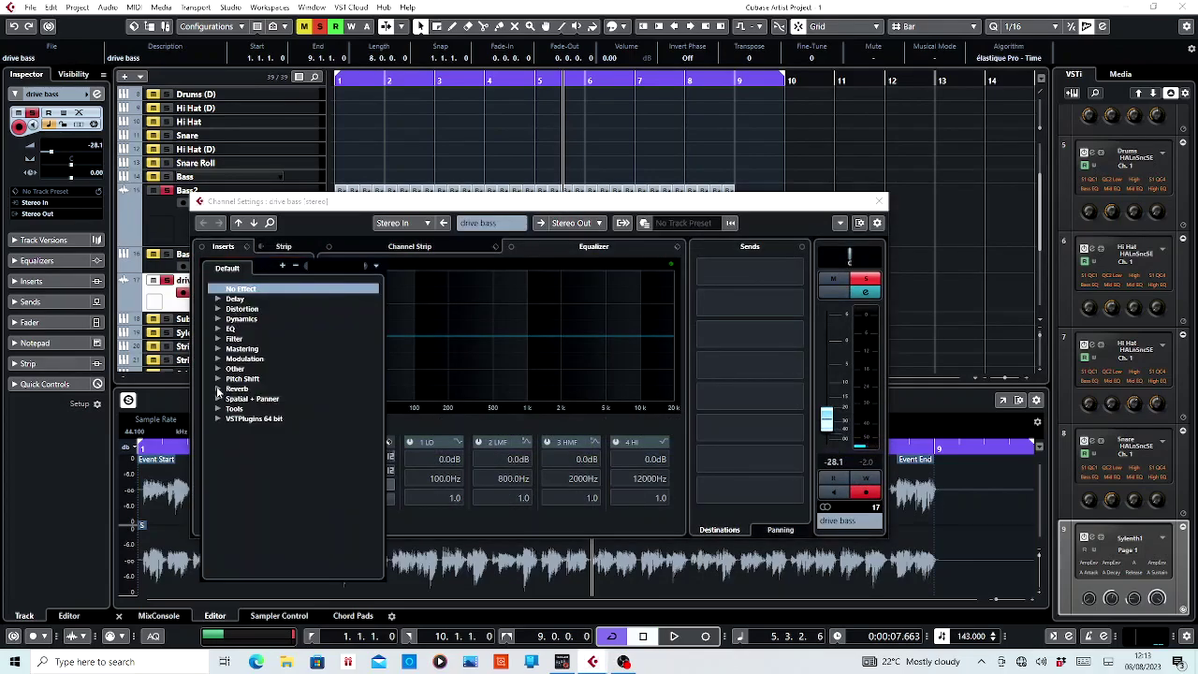
left_click(219, 300)
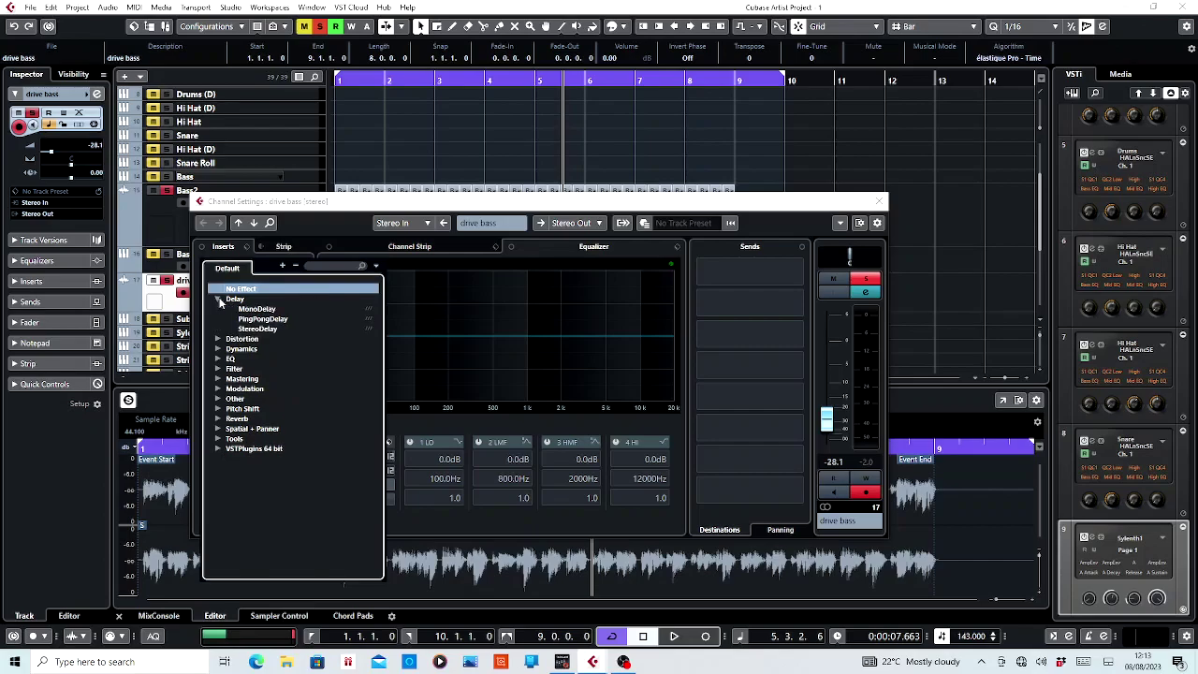
left_click(263, 319)
Set the ping-pong delay to 1/8 time, 2.6% feedback and 7.9% mix while auditioning it from the start.
left_click(599, 300)
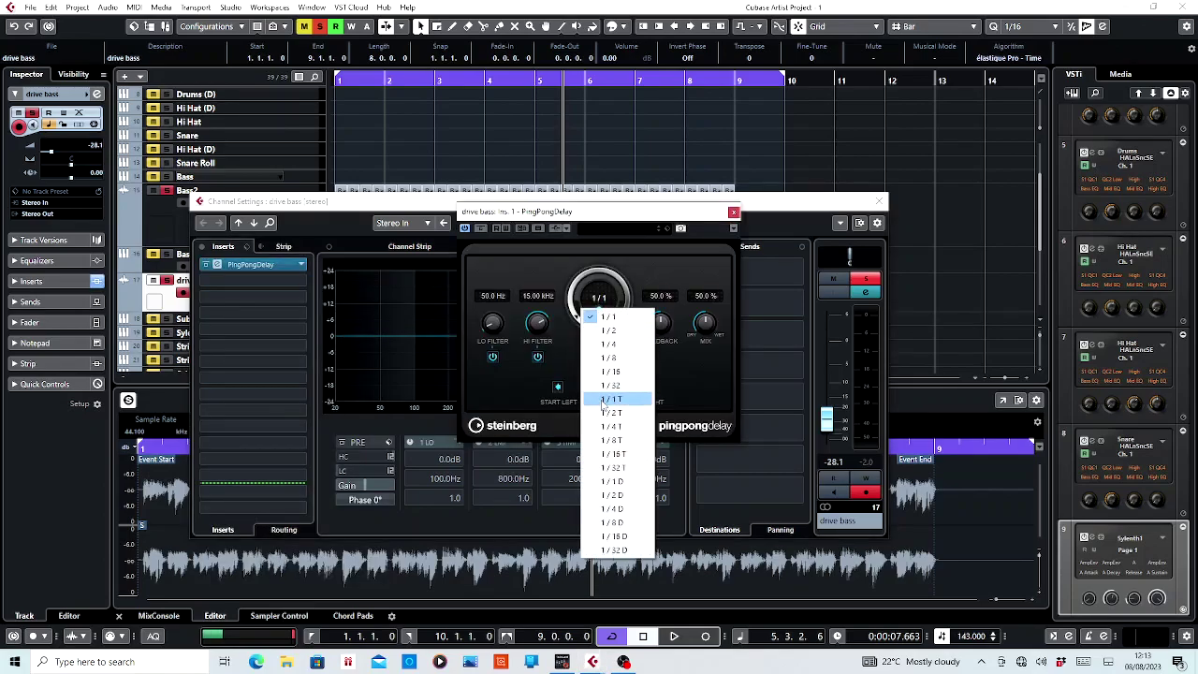
left_click(614, 358)
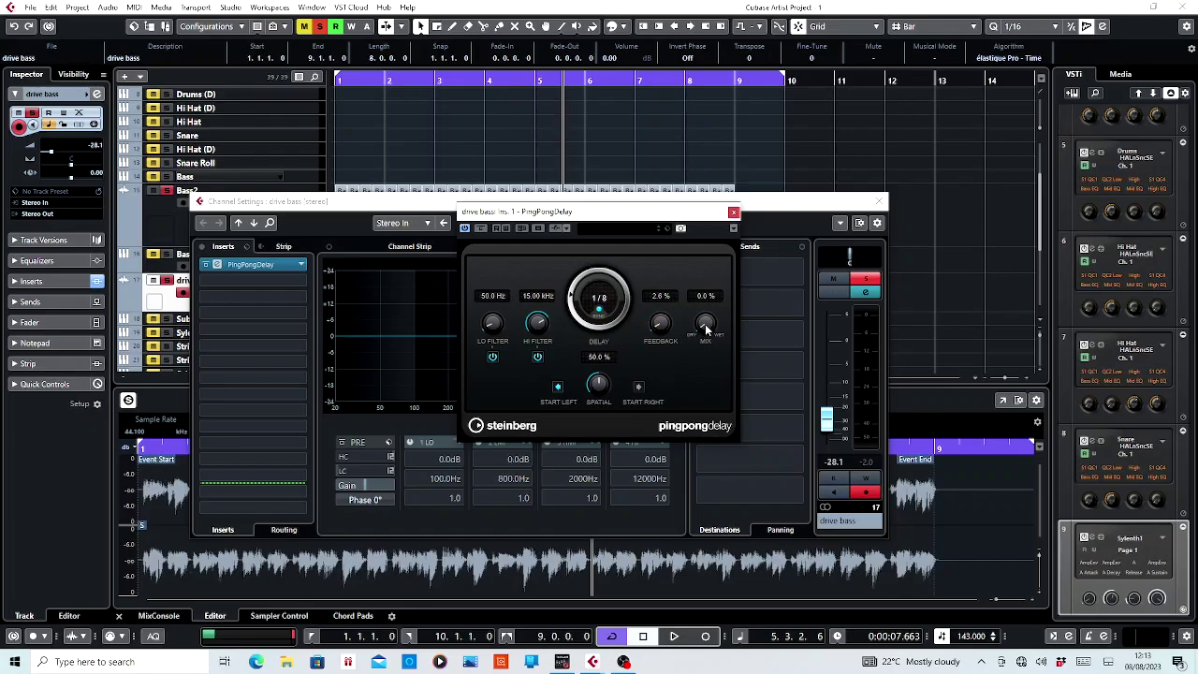
key("period")
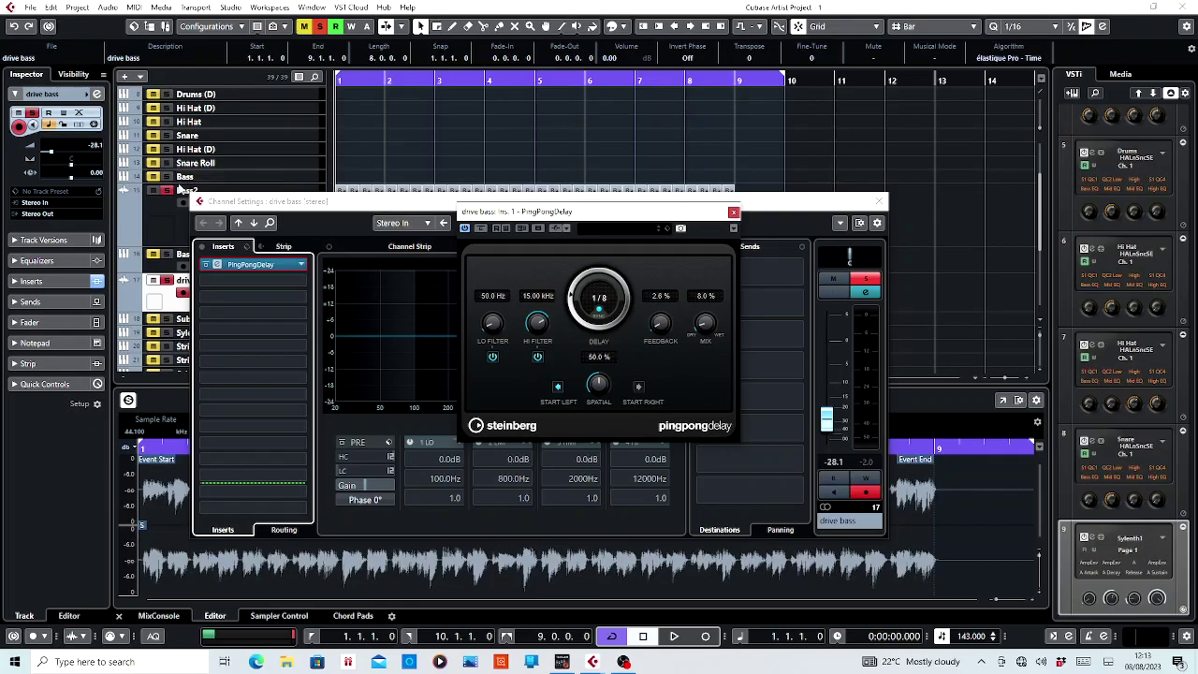
key("space")
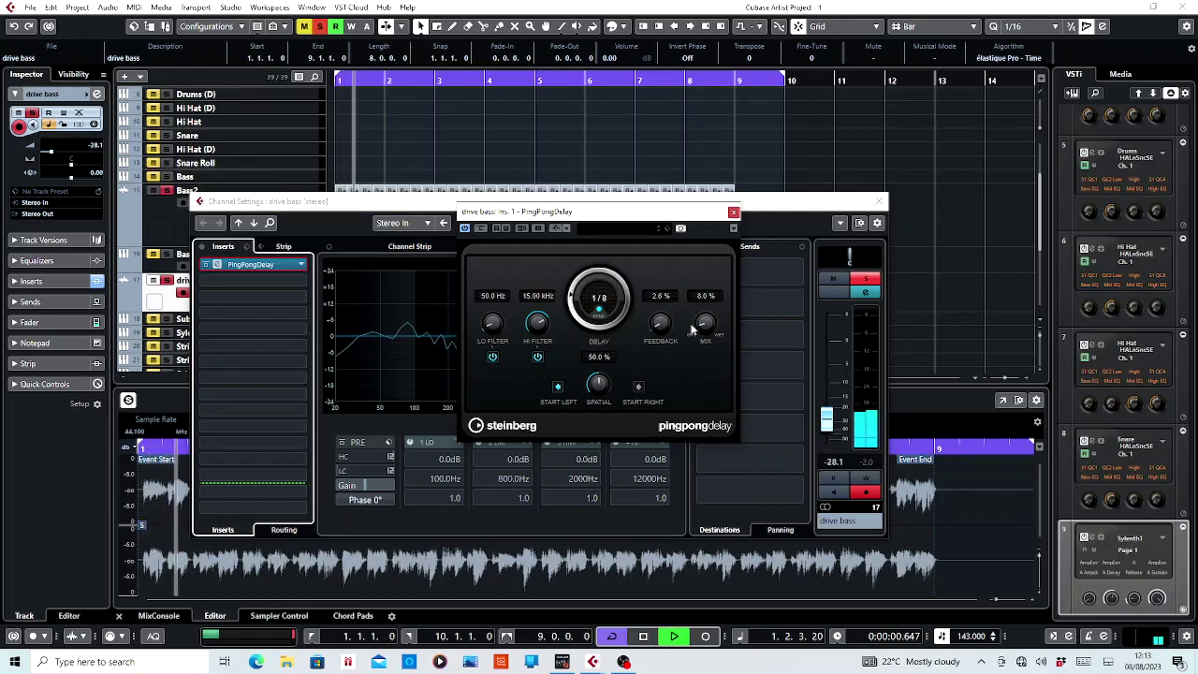
left_click_drag(701, 327, 700, 330)
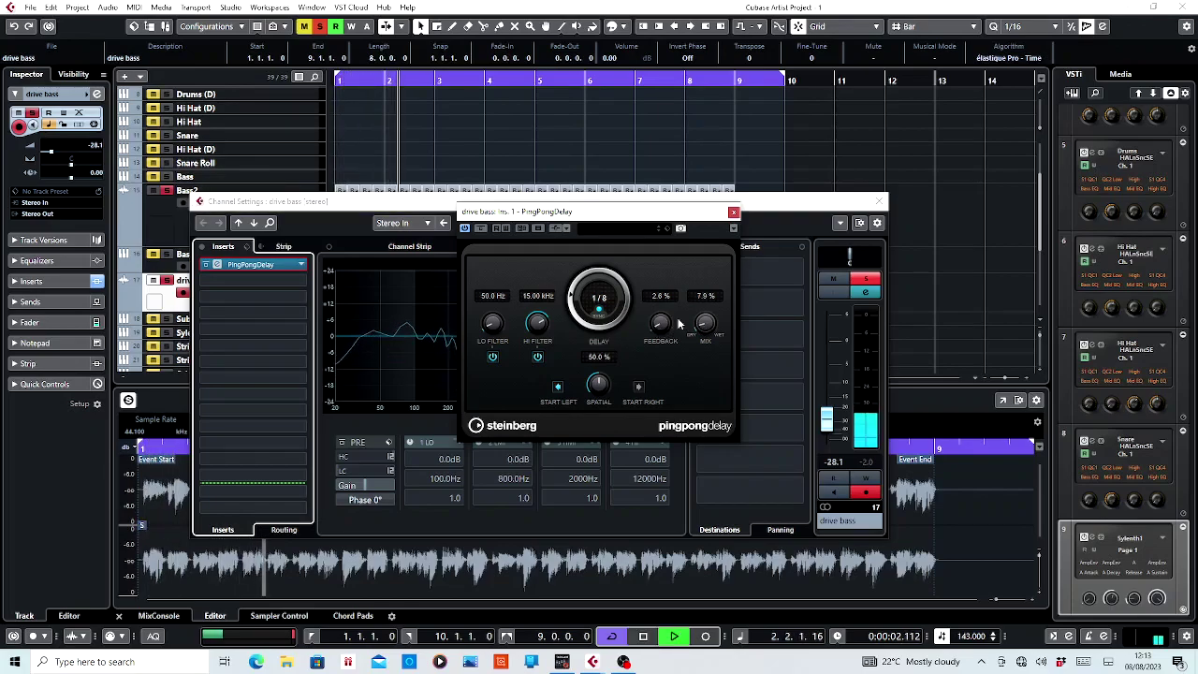
left_click(734, 212)
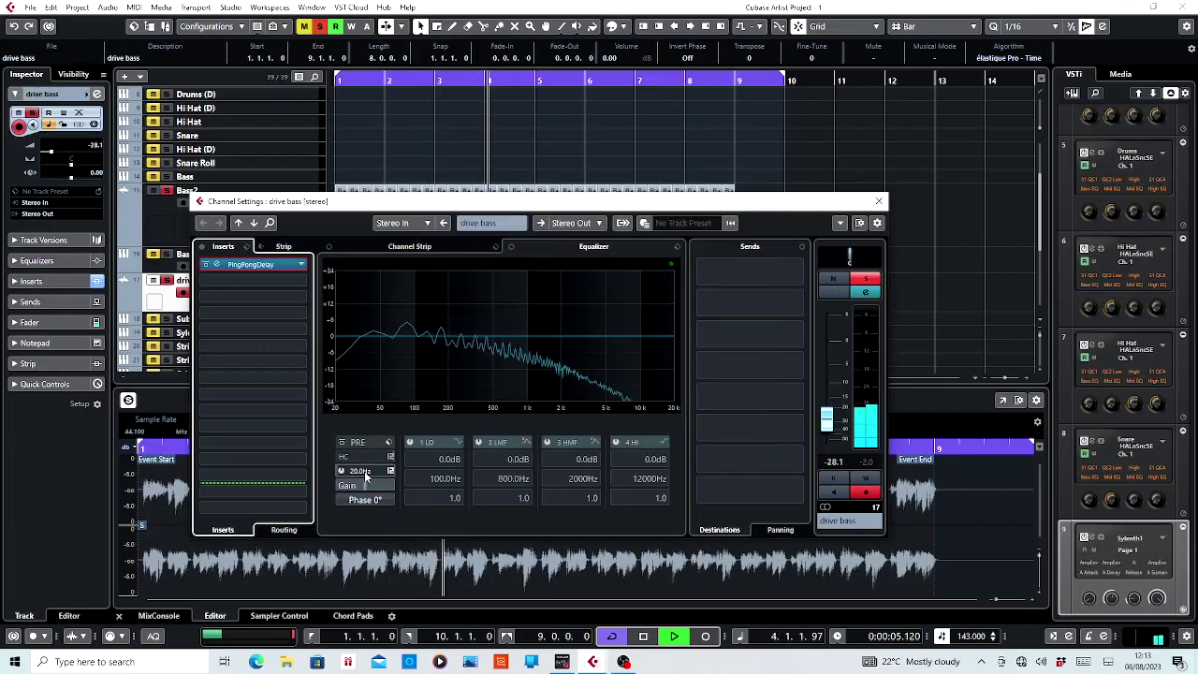
Lower the drive bass channel's pre-gain to -11.5 dB during playback, and stop playback.
left_click(364, 485)
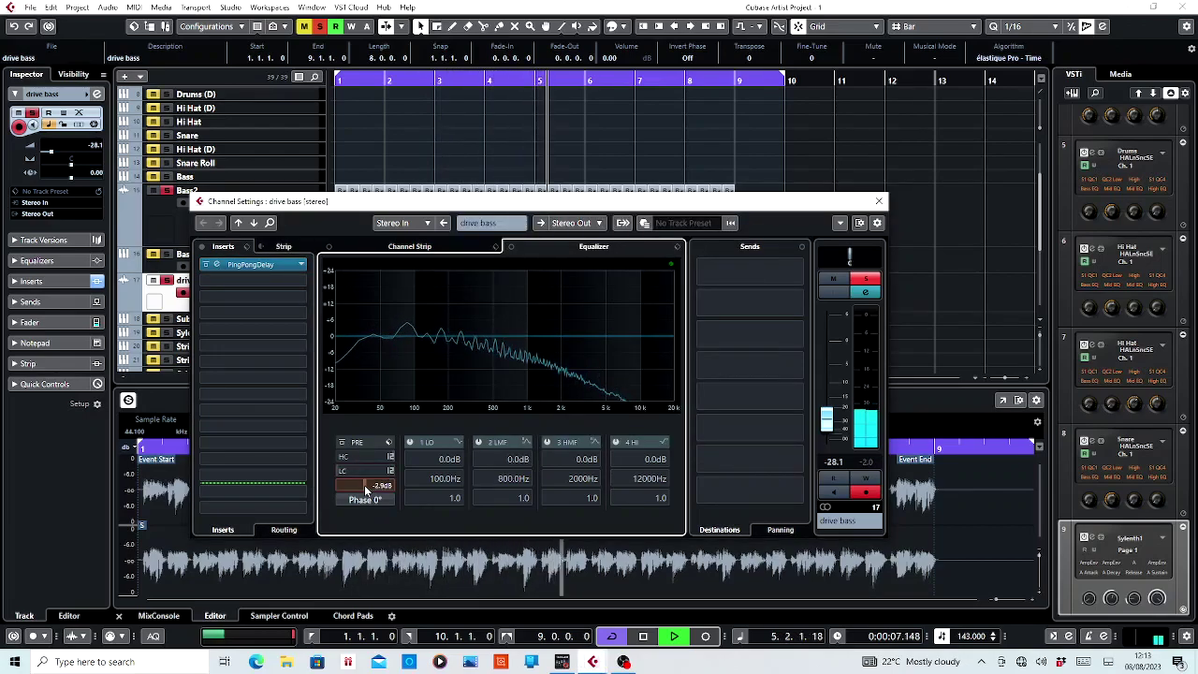
left_click_drag(365, 488, 366, 484)
key("space")
Apply a low-cut filter at 60.2 Hz with a 48 dB/Oct slope to the drive bass channel.
double_click(364, 470)
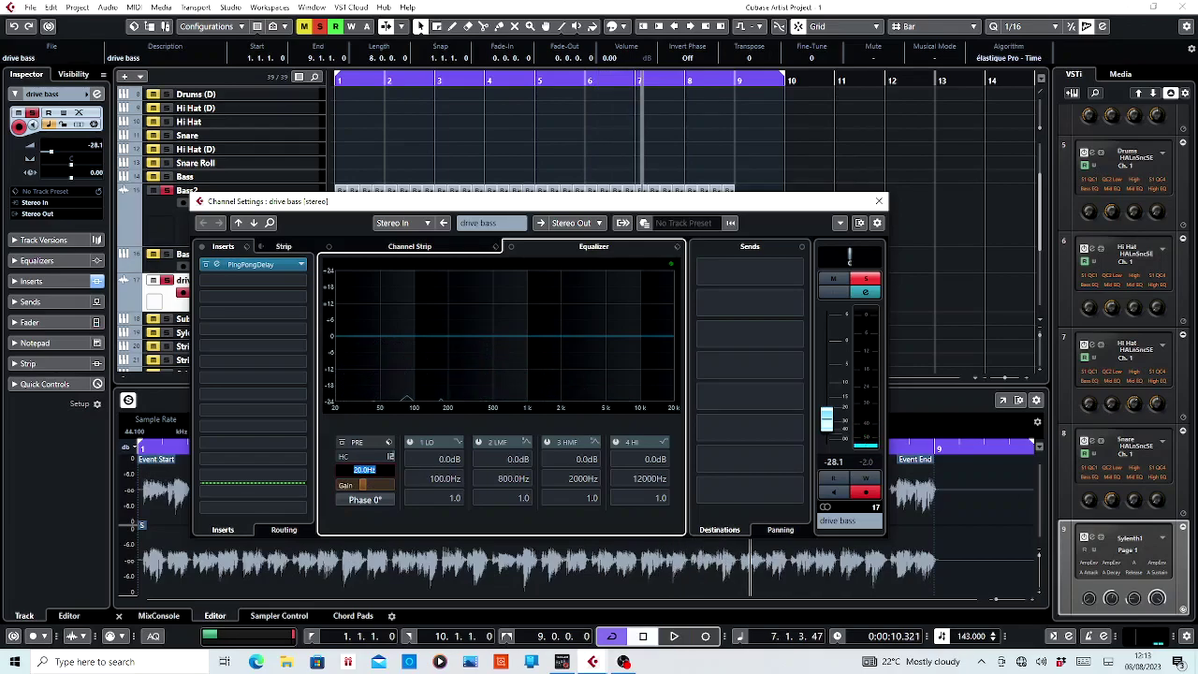
type("60.2")
key("Return")
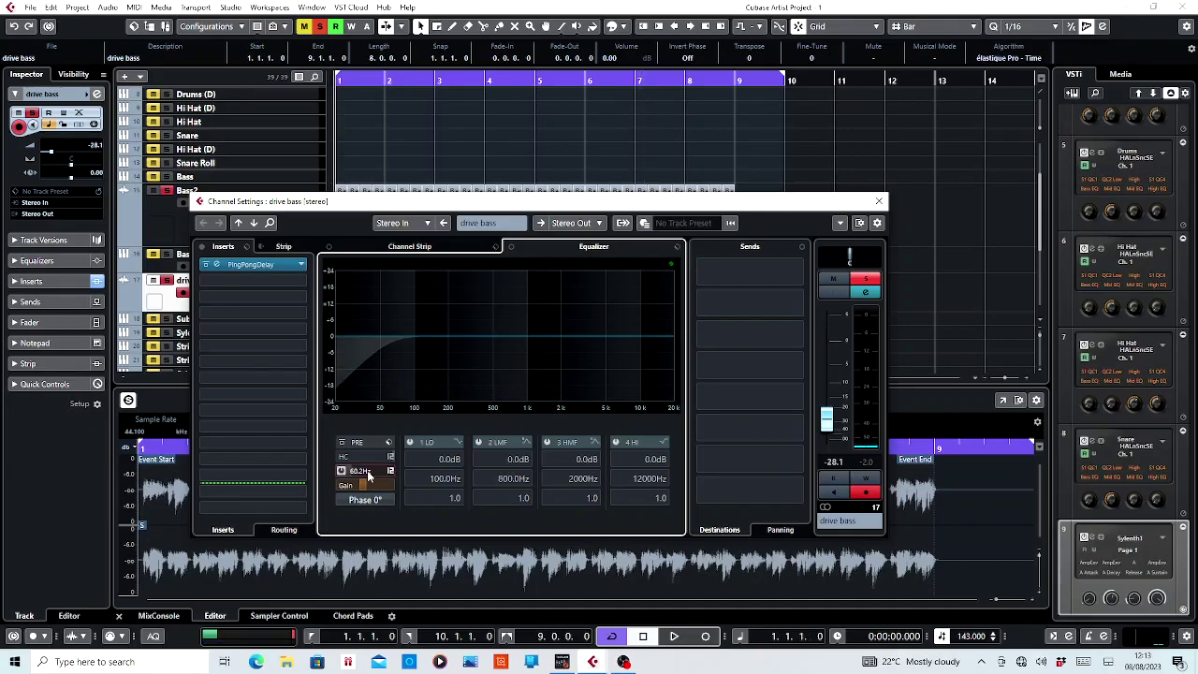
left_click(393, 471)
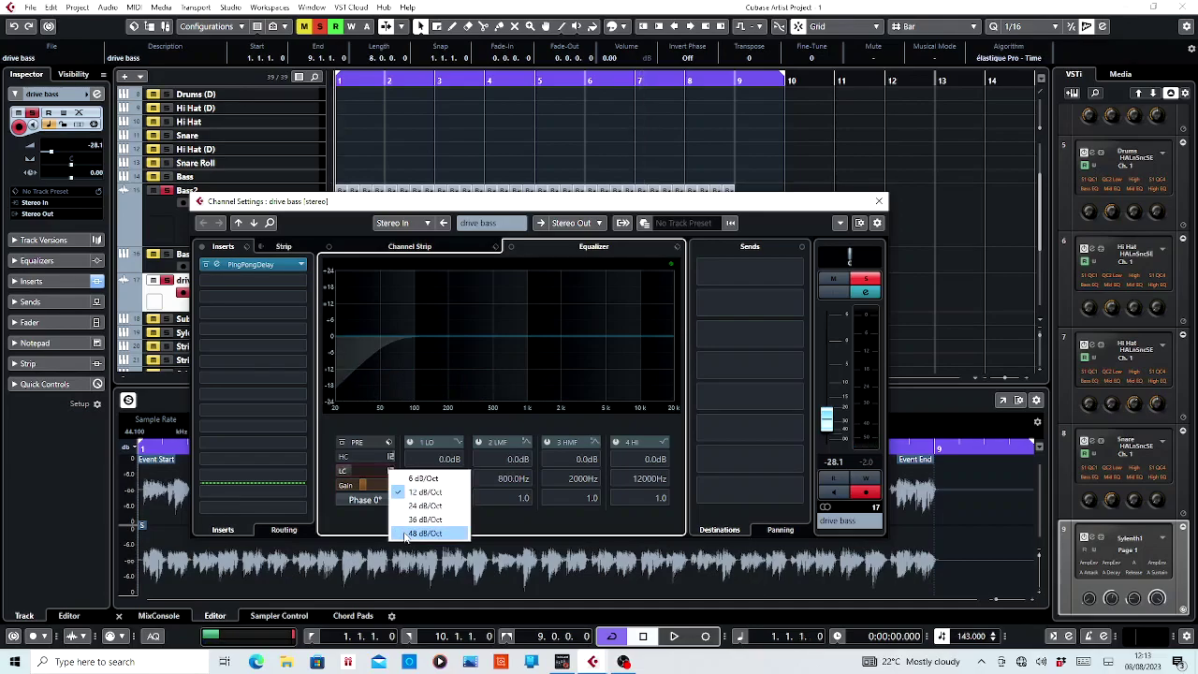
left_click(426, 533)
Raise the drive bass volume to -11.3 dB during playback, and close its channel settings.
key("space")
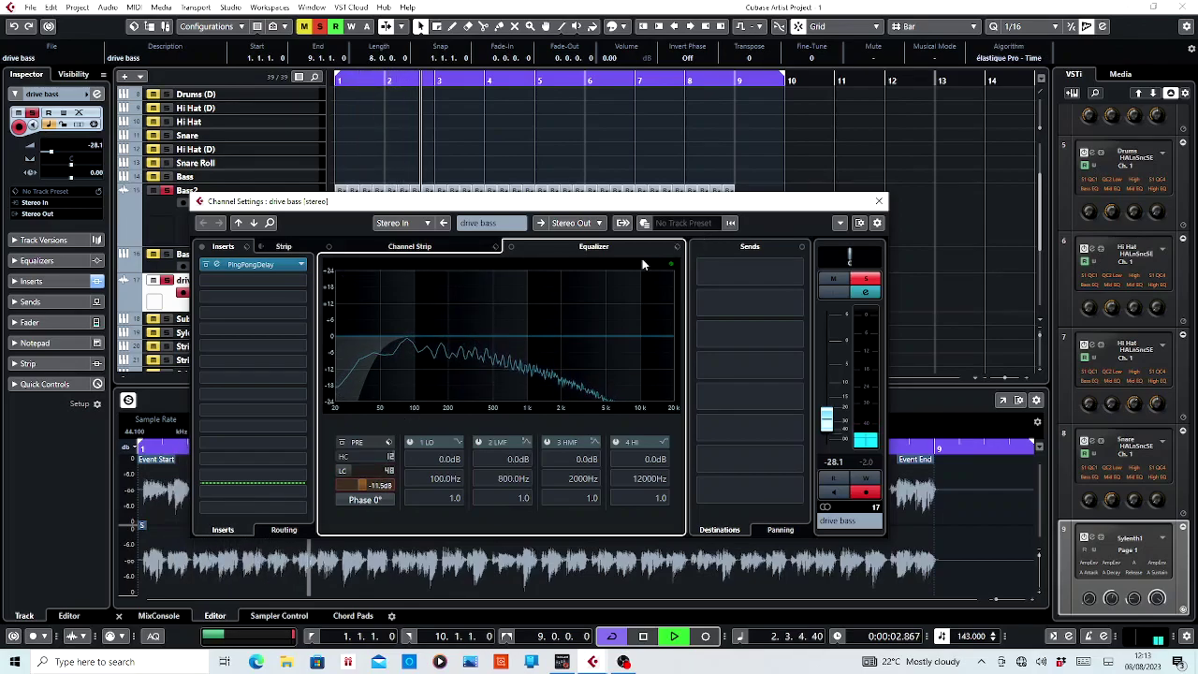
left_click_drag(49, 150, 57, 150)
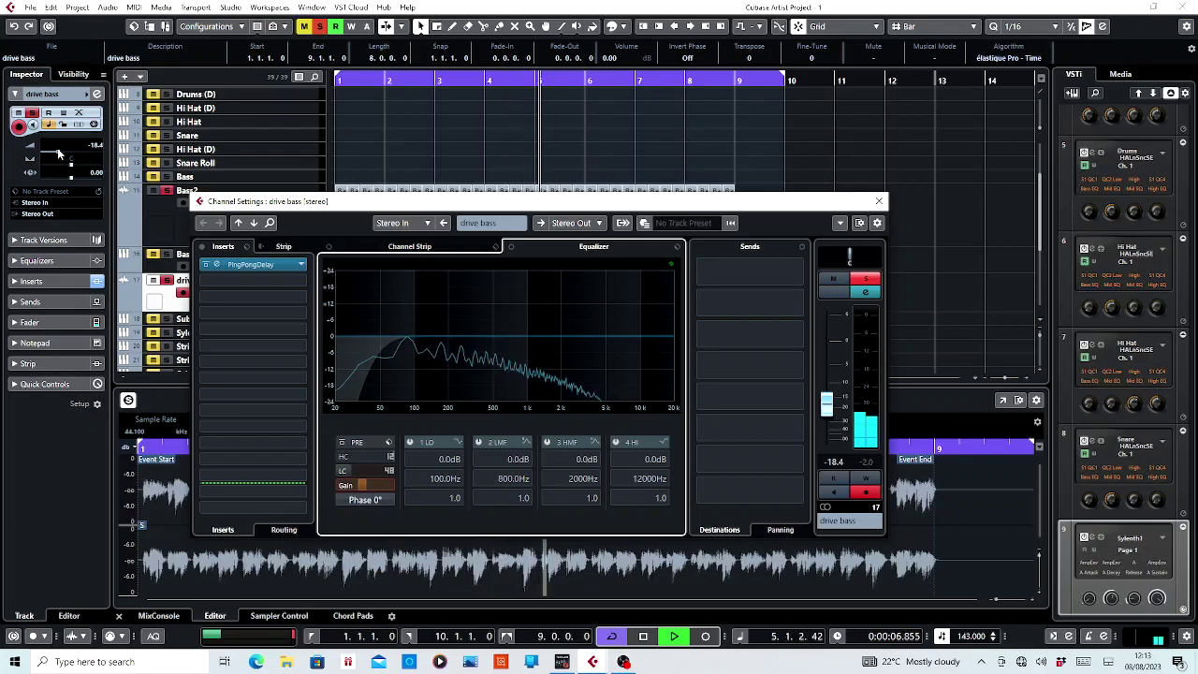
left_click_drag(57, 148, 62, 149)
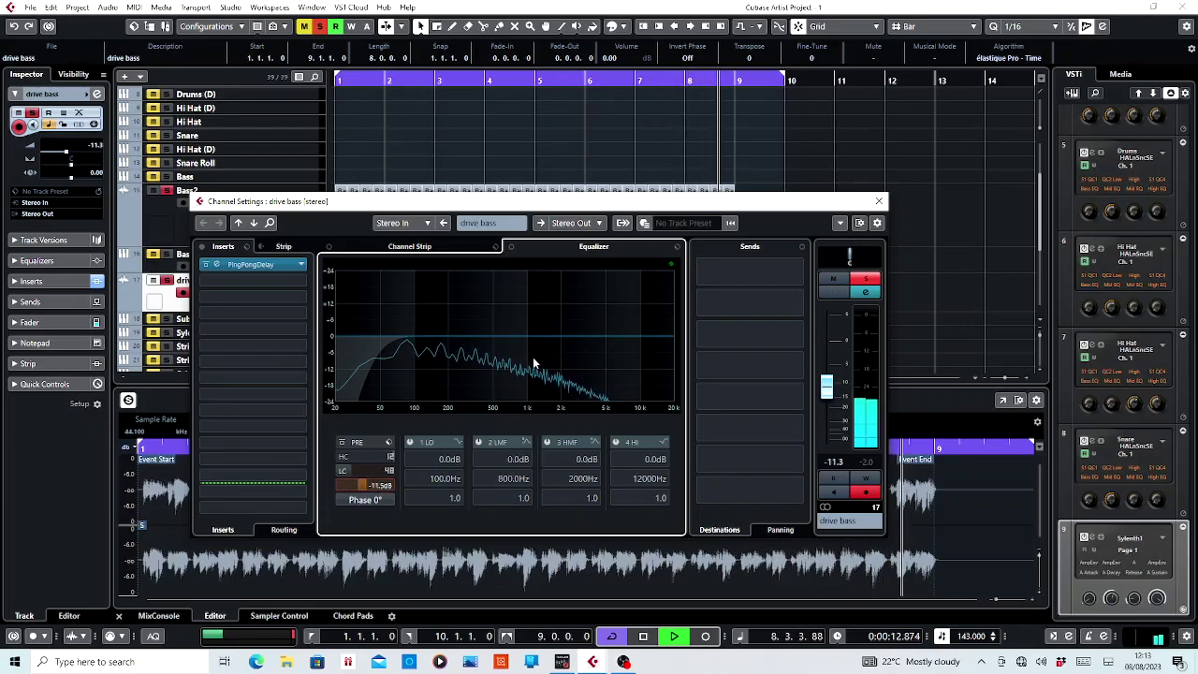
key("space")
left_click(879, 200)
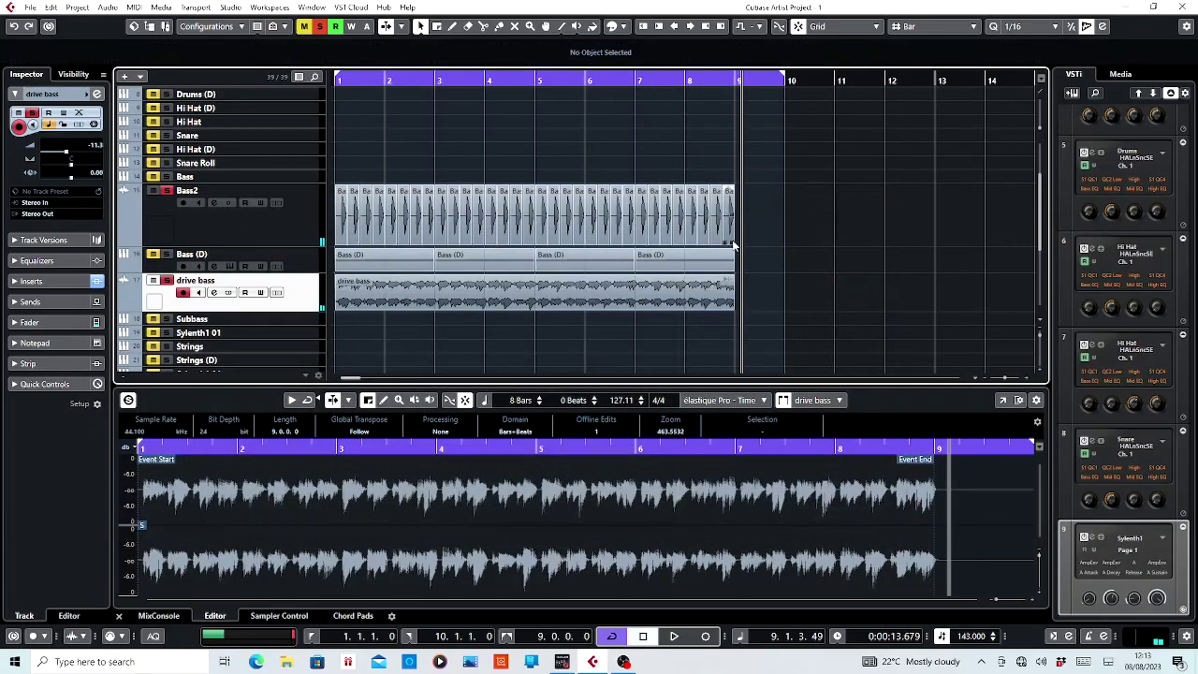
left_click(753, 263)
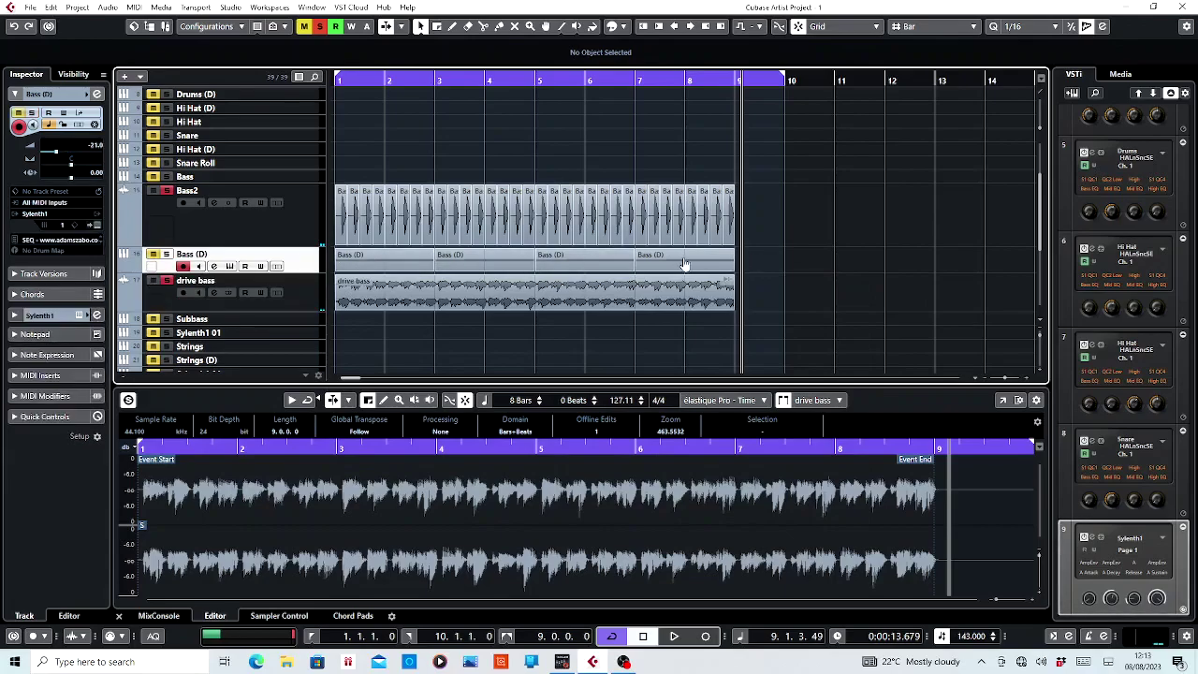